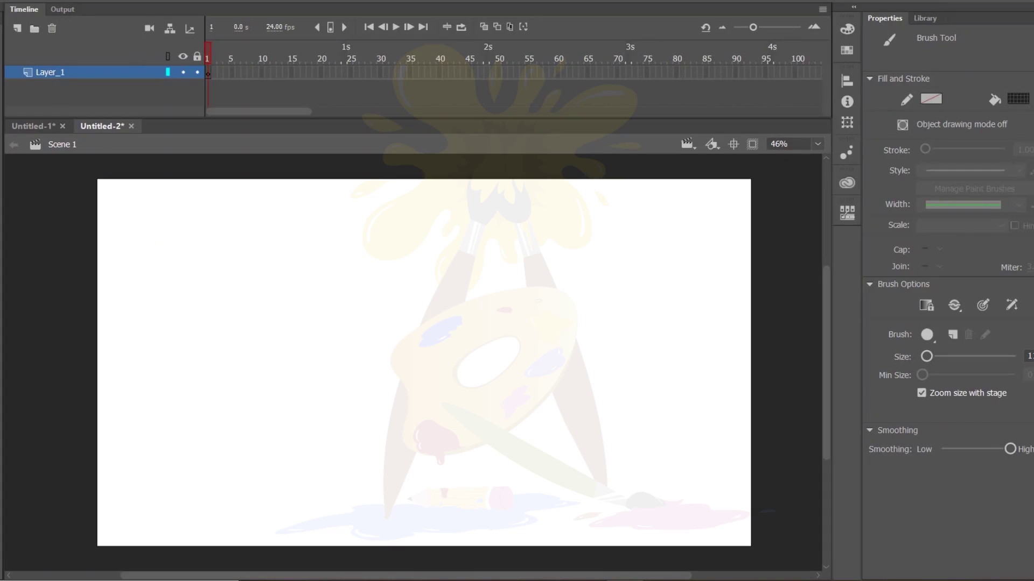
# - Switch to SketchBook and handwrite "Software" in blue near the canvas's upper left, followed by two branch lines
pyautogui.hotkey('ctrl', 'w')
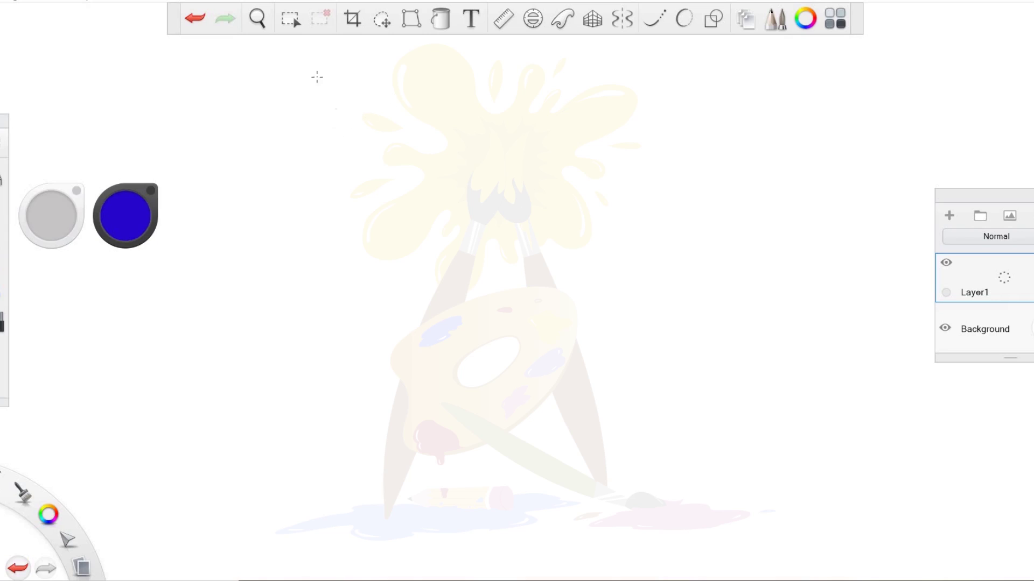
pyautogui.moveTo(284, 127)
pyautogui.mouseDown()
pyautogui.moveTo(286, 159)
pyautogui.moveTo(305, 141)
pyautogui.moveTo(310, 198)
pyautogui.mouseUp()
pyautogui.moveTo(315, 156); pyautogui.dragTo(393, 147)
pyautogui.moveTo(492, 124); pyautogui.dragTo(502, 159)
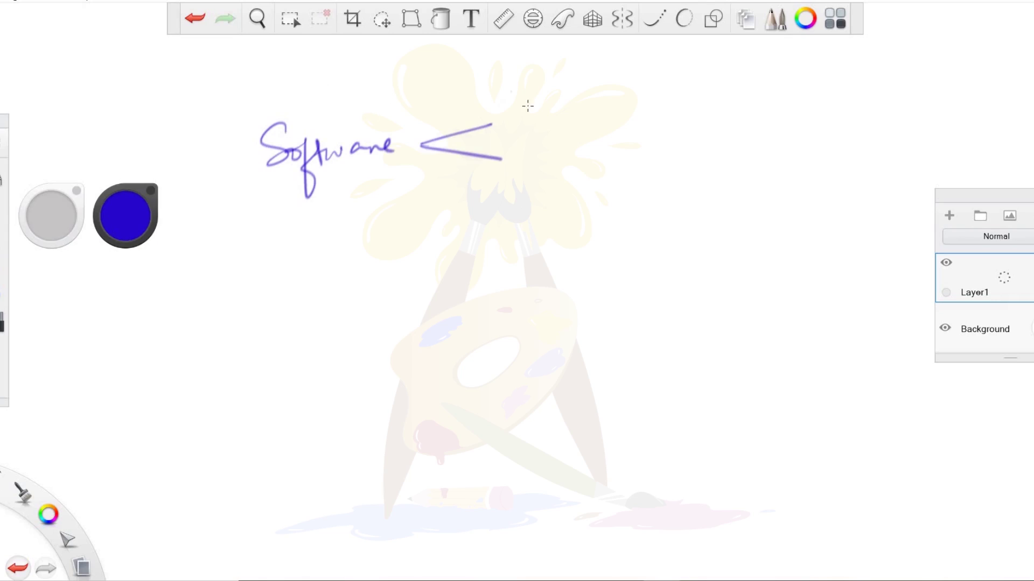
# - Label the two branches "Character Design - Sketchbook" and, with ditto marks for the first words, "- AnimateCC"
pyautogui.moveTo(525, 106)
pyautogui.mouseDown()
pyautogui.moveTo(536, 116)
pyautogui.moveTo(797, 104)
pyautogui.mouseUp()
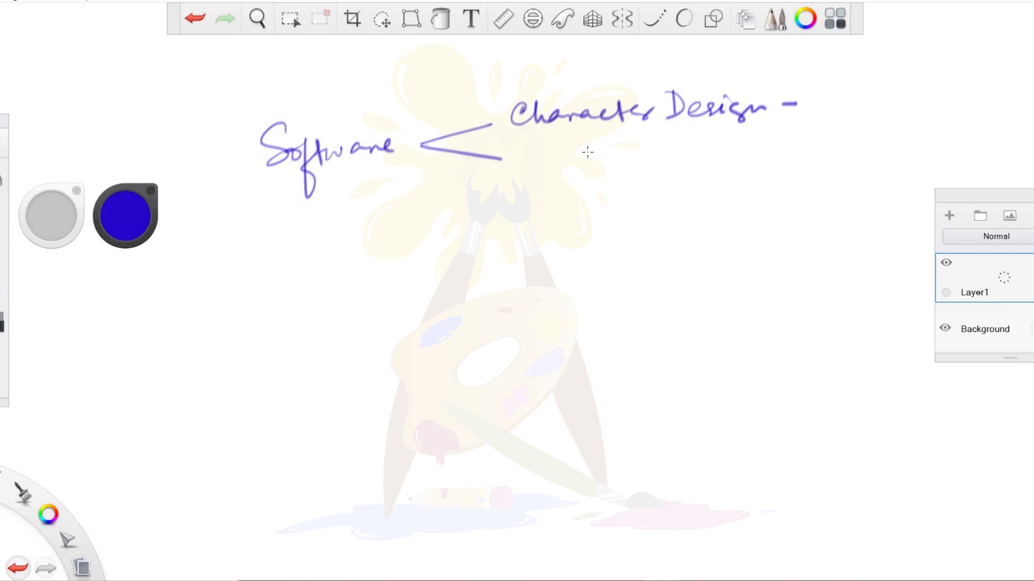
pyautogui.moveTo(596, 158); pyautogui.dragTo(606, 163)
pyautogui.moveTo(680, 155); pyautogui.dragTo(702, 156)
pyautogui.moveTo(831, 91)
pyautogui.mouseDown()
pyautogui.moveTo(820, 112)
pyautogui.moveTo(1004, 99)
pyautogui.mouseUp()
pyautogui.moveTo(785, 158)
pyautogui.mouseDown()
pyautogui.moveTo(836, 140)
pyautogui.moveTo(850, 167)
pyautogui.moveTo(874, 152)
pyautogui.moveTo(990, 144)
pyautogui.moveTo(994, 159)
pyautogui.mouseUp()
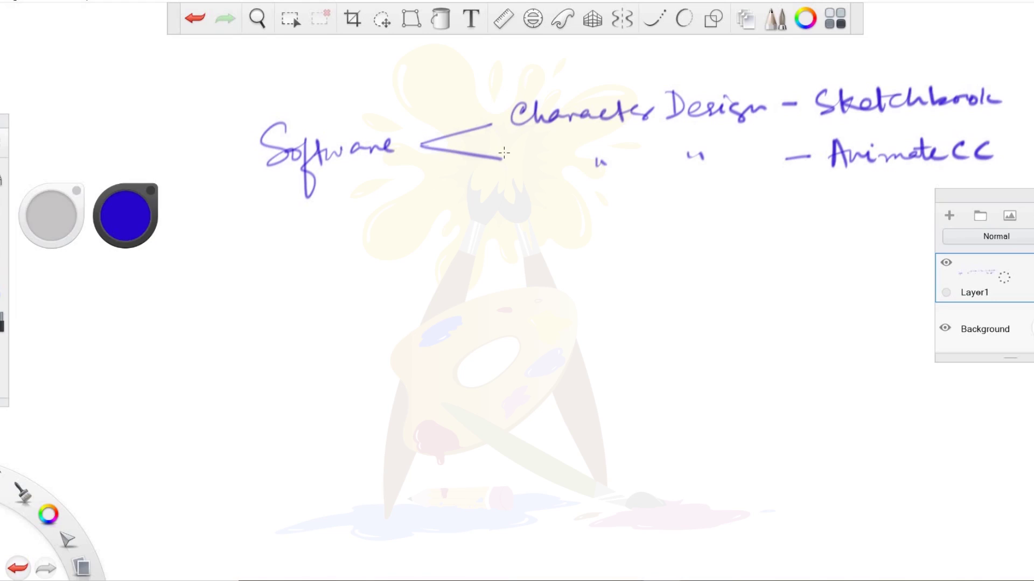
# - Handwrite "Animation — Adobe Animate CC" below the Software notes and underline "Adobe Animate CC"
pyautogui.moveTo(272, 269); pyautogui.dragTo(278, 321)
pyautogui.moveTo(249, 295); pyautogui.dragTo(412, 273)
pyautogui.moveTo(431, 273); pyautogui.dragTo(466, 268)
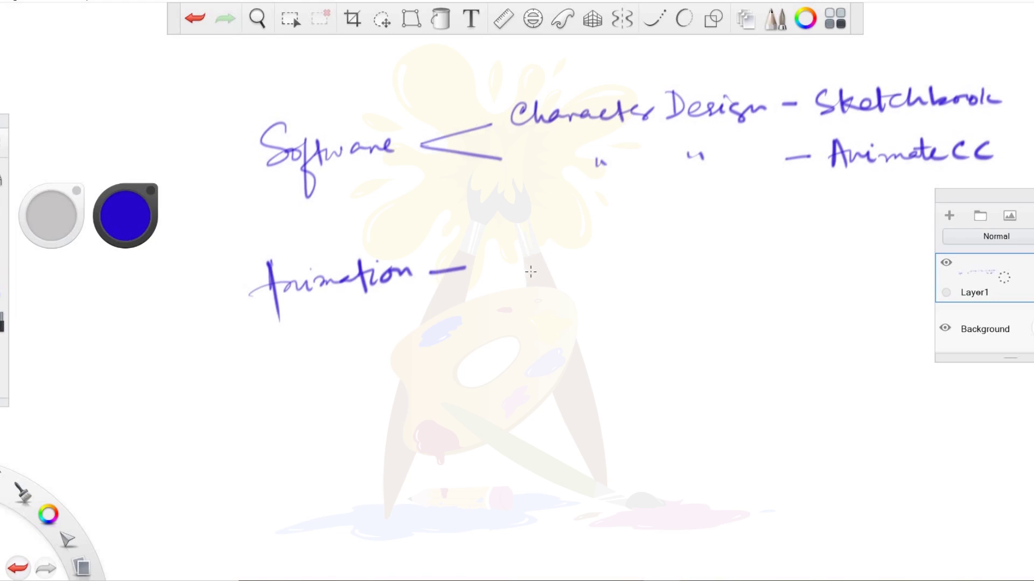
pyautogui.moveTo(528, 244)
pyautogui.mouseDown()
pyautogui.moveTo(531, 278)
pyautogui.moveTo(591, 253)
pyautogui.moveTo(656, 247)
pyautogui.moveTo(792, 259)
pyautogui.mouseUp()
pyautogui.moveTo(835, 247)
pyautogui.mouseDown()
pyautogui.moveTo(831, 264)
pyautogui.moveTo(856, 261)
pyautogui.mouseUp()
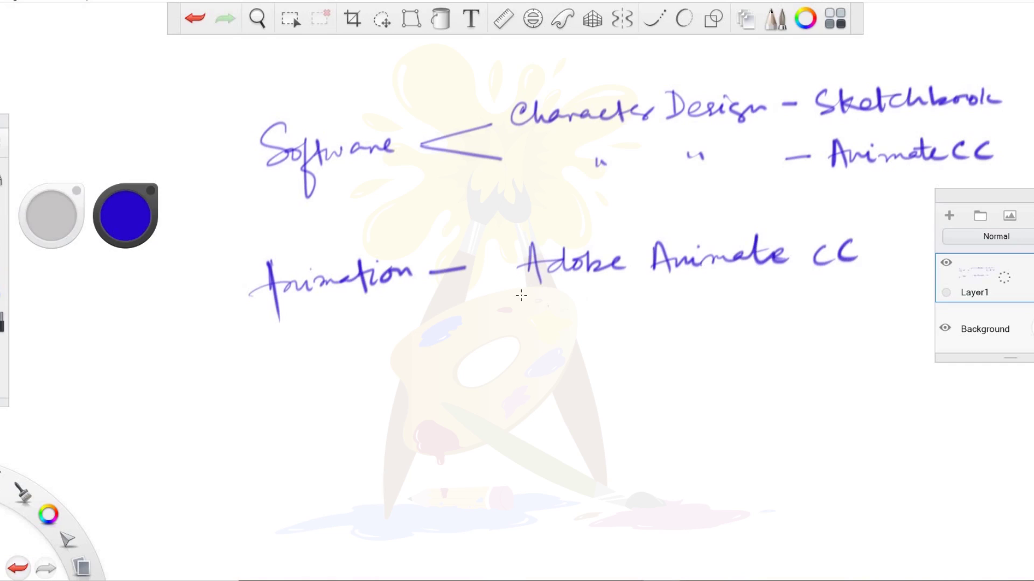
pyautogui.moveTo(524, 291); pyautogui.dragTo(853, 277)
# - Draw branch lines down from the underlined "Adobe Animate CC" and handwrite "2-D Tradinal" under the first branch
pyautogui.moveTo(643, 286)
pyautogui.mouseDown()
pyautogui.moveTo(619, 351)
pyautogui.moveTo(679, 356)
pyautogui.mouseUp()
pyautogui.moveTo(525, 377)
pyautogui.mouseDown()
pyautogui.moveTo(535, 386)
pyautogui.moveTo(570, 378)
pyautogui.mouseUp()
pyautogui.moveTo(572, 372); pyautogui.dragTo(574, 399)
pyautogui.moveTo(514, 411)
pyautogui.mouseDown()
pyautogui.moveTo(543, 404)
pyautogui.moveTo(533, 431)
pyautogui.mouseUp()
pyautogui.moveTo(534, 426); pyautogui.dragTo(592, 420)
pyautogui.moveTo(594, 417); pyautogui.dragTo(633, 423)
# - Handwrite "2D Digital Rig base" under the second branch of "Adobe Animate CC"
pyautogui.moveTo(688, 372); pyautogui.dragTo(715, 389)
pyautogui.moveTo(710, 367); pyautogui.dragTo(712, 390)
pyautogui.moveTo(751, 367); pyautogui.dragTo(752, 390)
pyautogui.moveTo(771, 377)
pyautogui.mouseDown()
pyautogui.moveTo(791, 400)
pyautogui.moveTo(804, 390)
pyautogui.mouseUp()
pyautogui.moveTo(808, 372); pyautogui.dragTo(842, 372)
pyautogui.moveTo(717, 410)
pyautogui.mouseDown()
pyautogui.moveTo(724, 430)
pyautogui.moveTo(765, 452)
pyautogui.mouseUp()
pyautogui.moveTo(792, 406); pyautogui.dragTo(842, 417)
pyautogui.click(860, 414)
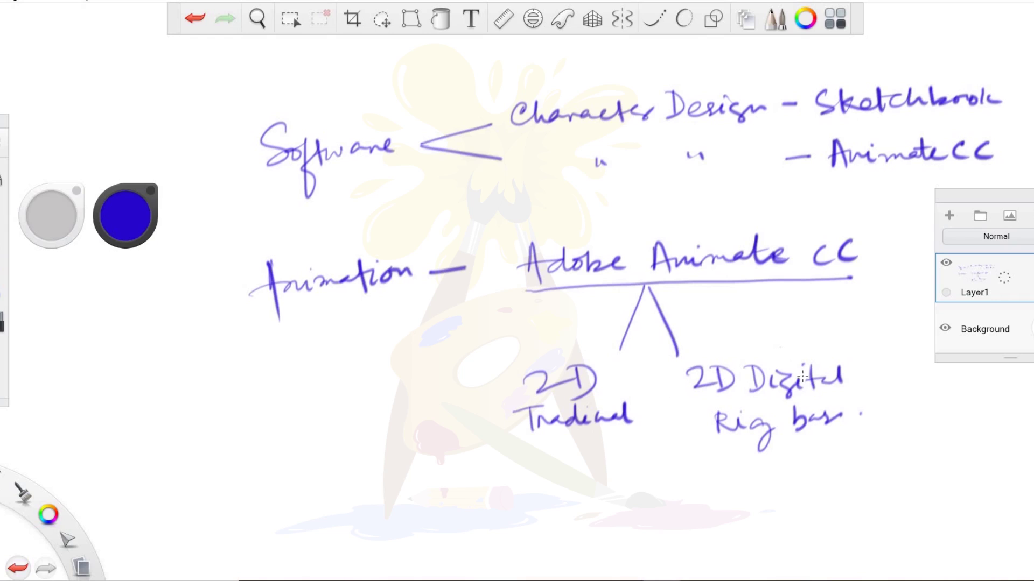
pyautogui.moveTo(875, 358); pyautogui.dragTo(840, 406)
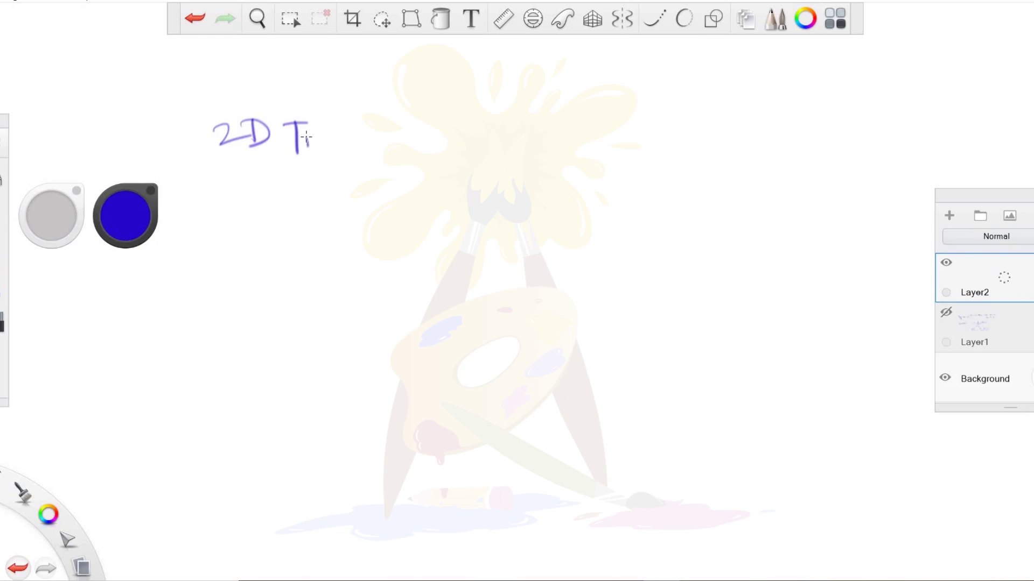
# - With Layer1 hidden, handwrite "2D Traditional" and "2D Flash/Rig" on a new layer, each followed by a bold arrow
pyautogui.moveTo(306, 136)
pyautogui.mouseDown()
pyautogui.moveTo(335, 141)
pyautogui.moveTo(355, 124)
pyautogui.moveTo(558, 130)
pyautogui.mouseUp()
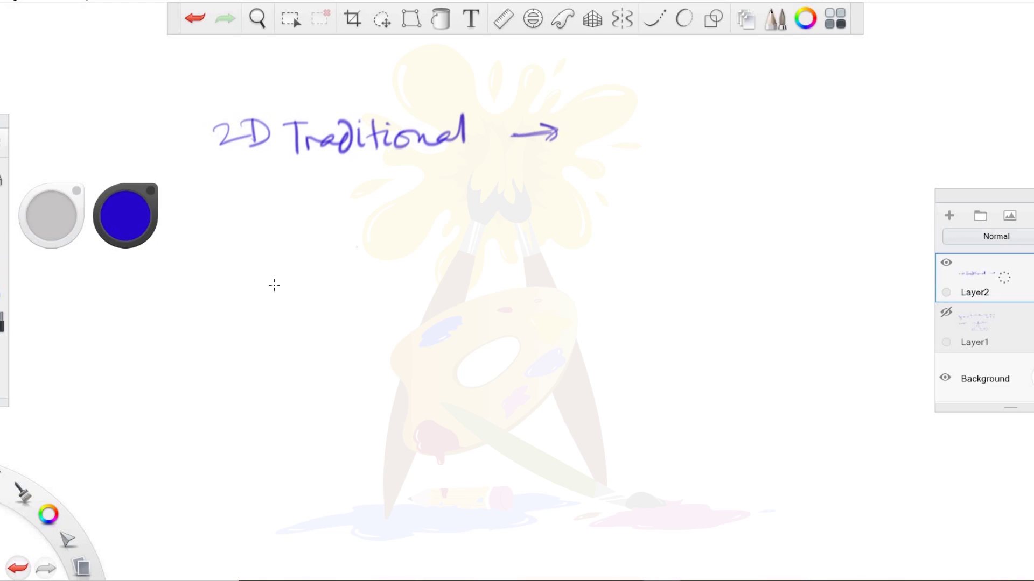
pyautogui.moveTo(217, 295)
pyautogui.mouseDown()
pyautogui.moveTo(244, 296)
pyautogui.moveTo(297, 322)
pyautogui.moveTo(397, 304)
pyautogui.mouseUp()
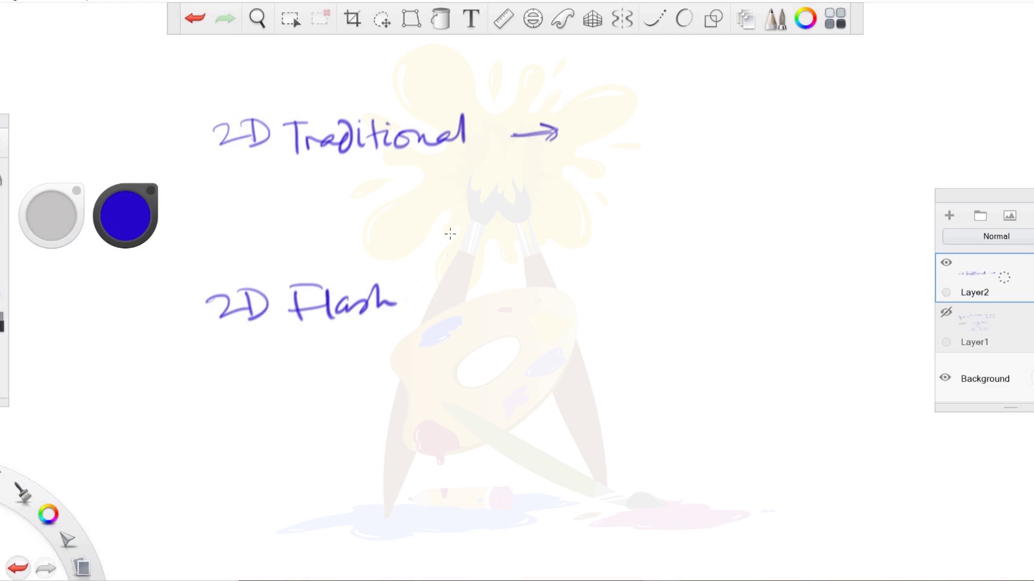
pyautogui.moveTo(295, 288); pyautogui.dragTo(298, 330)
pyautogui.moveTo(425, 275); pyautogui.dragTo(413, 333)
pyautogui.moveTo(426, 302); pyautogui.dragTo(480, 323)
pyautogui.moveTo(532, 309); pyautogui.dragTo(569, 310)
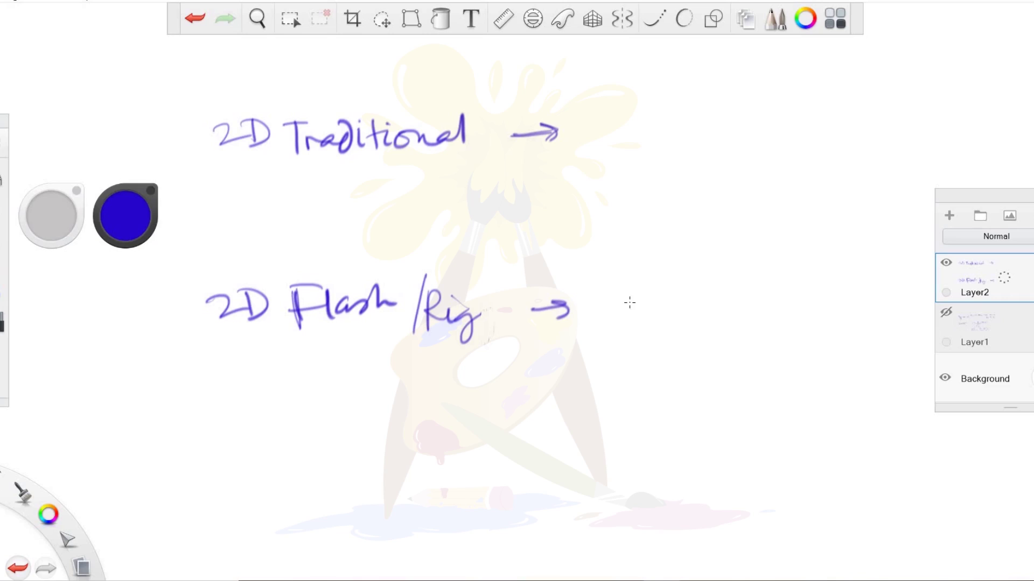
pyautogui.moveTo(525, 311)
pyautogui.mouseDown()
pyautogui.moveTo(567, 310)
pyautogui.moveTo(547, 335)
pyautogui.mouseUp()
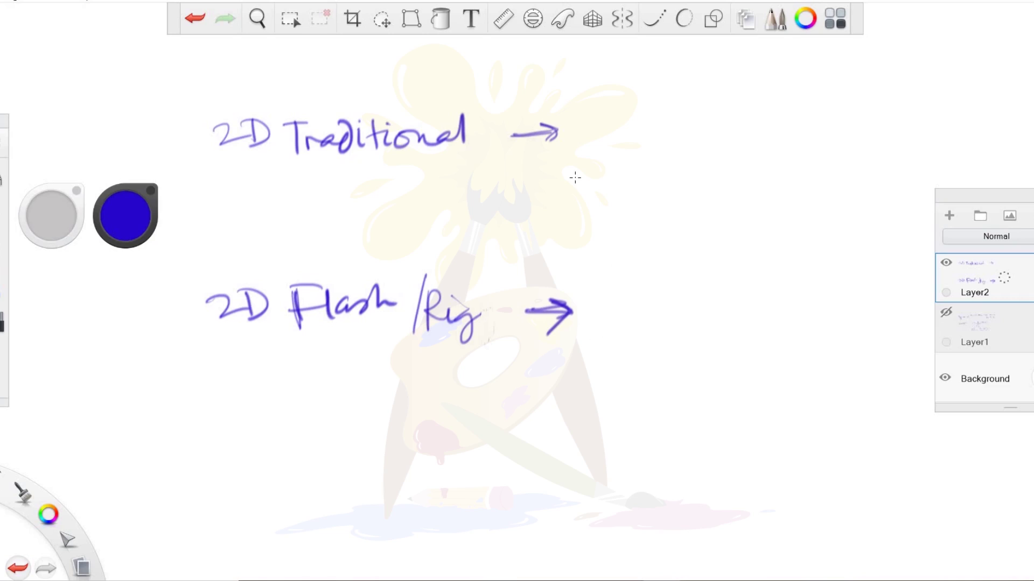
pyautogui.moveTo(510, 137); pyautogui.dragTo(534, 163)
# - Sketch a bouncing-ball arc of separate overlapping circles beside the "2D Traditional" arrow
pyautogui.moveTo(654, 111)
pyautogui.mouseDown()
pyautogui.moveTo(648, 103)
pyautogui.moveTo(667, 103)
pyautogui.mouseUp()
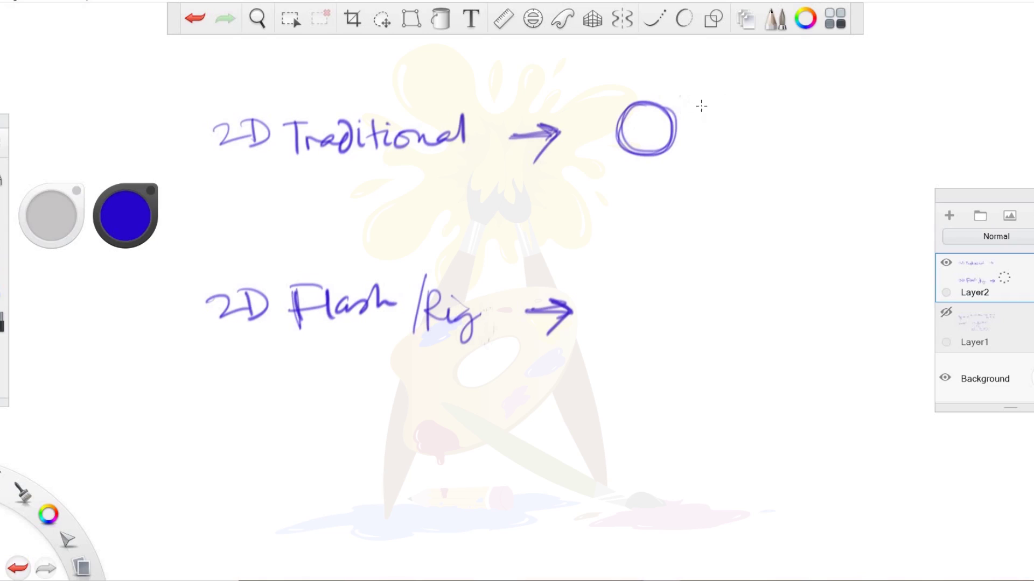
pyautogui.moveTo(668, 125); pyautogui.dragTo(686, 84)
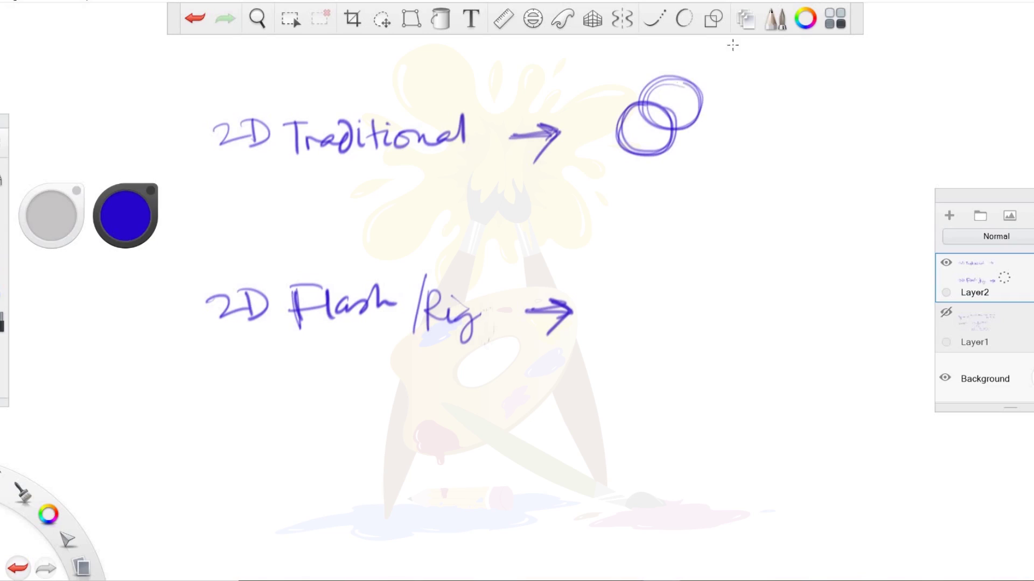
pyautogui.moveTo(736, 51); pyautogui.dragTo(748, 64)
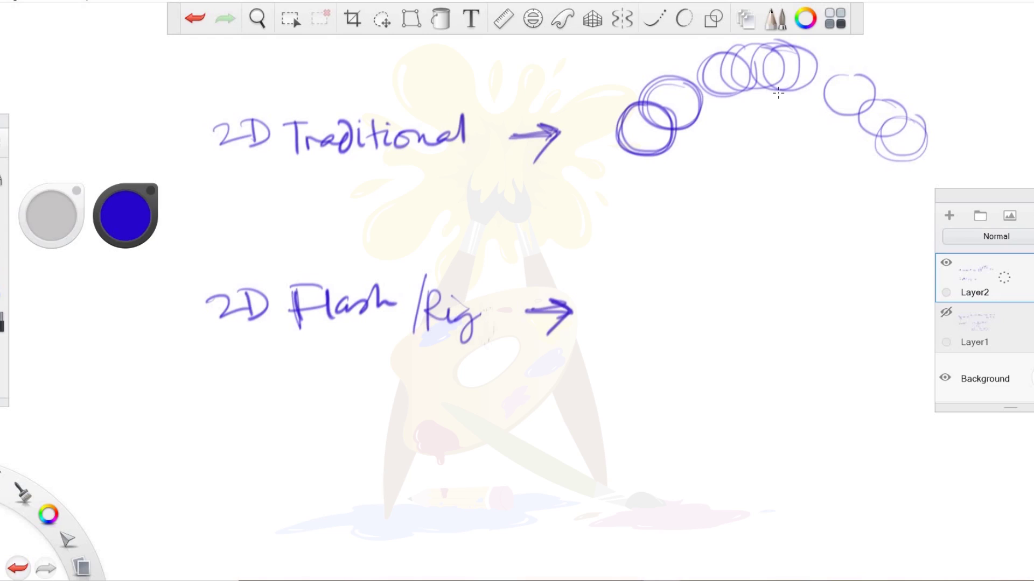
# - Draw one ball beside the "2D Flash/Rig" arrow and place a copy of it just above and to its right
pyautogui.moveTo(668, 293)
pyautogui.mouseDown()
pyautogui.moveTo(666, 276)
pyautogui.moveTo(635, 327)
pyautogui.moveTo(669, 287)
pyautogui.moveTo(660, 325)
pyautogui.moveTo(673, 271)
pyautogui.mouseUp()
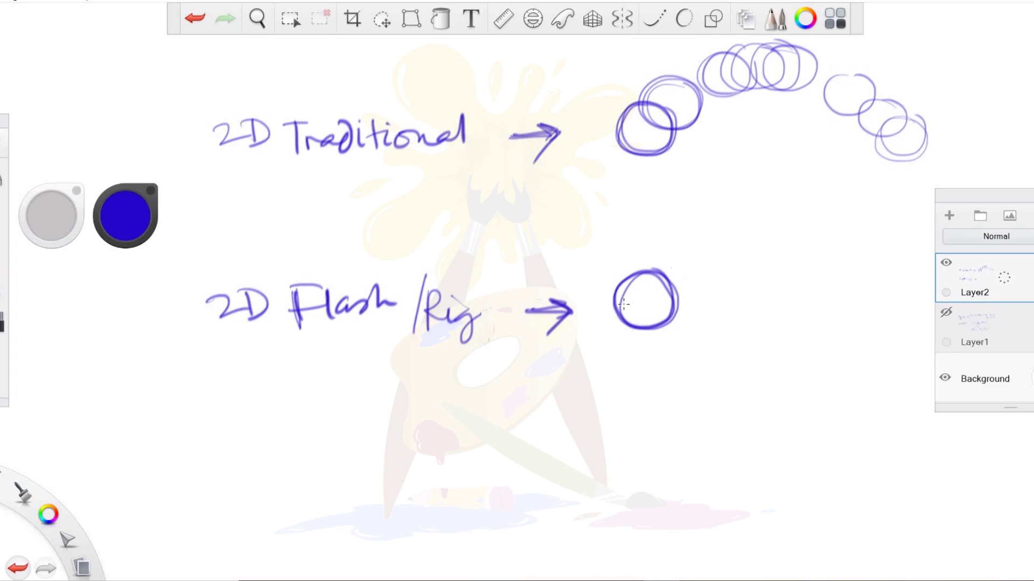
pyautogui.press('m')
pyautogui.moveTo(612, 258)
pyautogui.mouseDown()
pyautogui.moveTo(698, 274)
pyautogui.moveTo(703, 302)
pyautogui.mouseUp()
pyautogui.moveTo(819, 276); pyautogui.dragTo(688, 274)
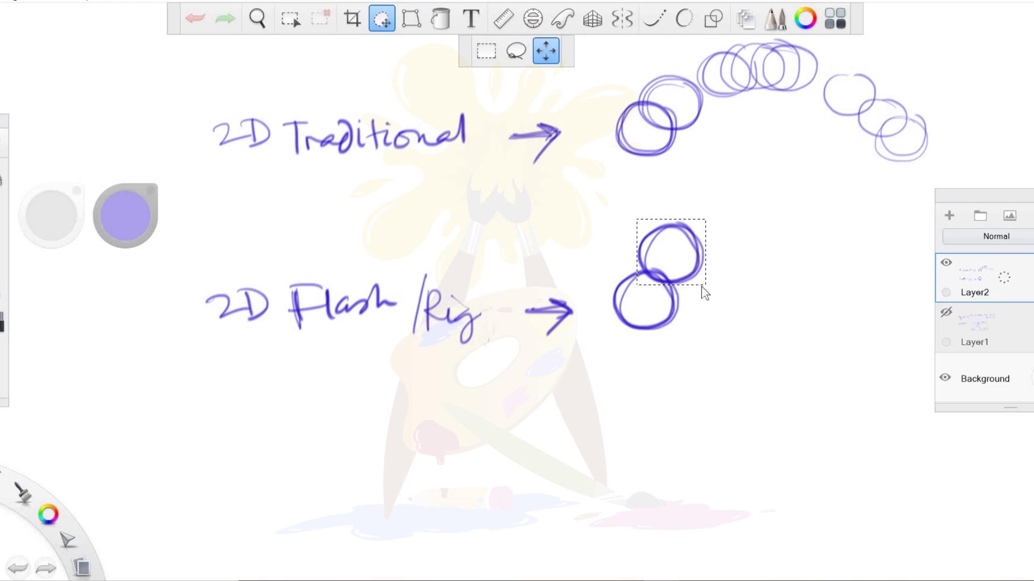
pyautogui.click(698, 291)
pyautogui.click(727, 234)
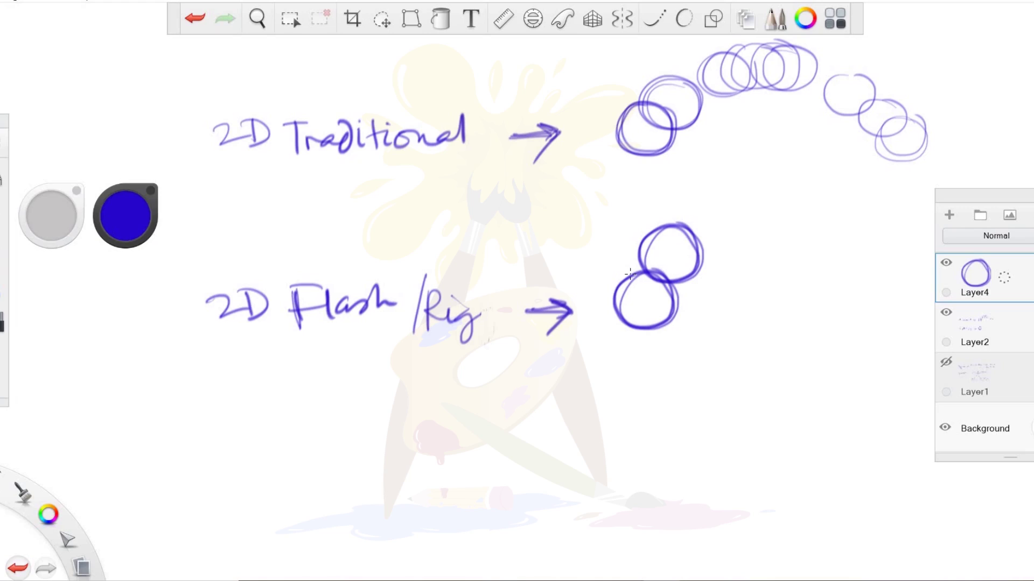
# - Launch Adobe Animate and create a Full HD Character Animation document, 1920 x 1080, with the ActionScript 3.0 platform
pyautogui.press('super')
pyautogui.write('animate')
pyautogui.press('Return')
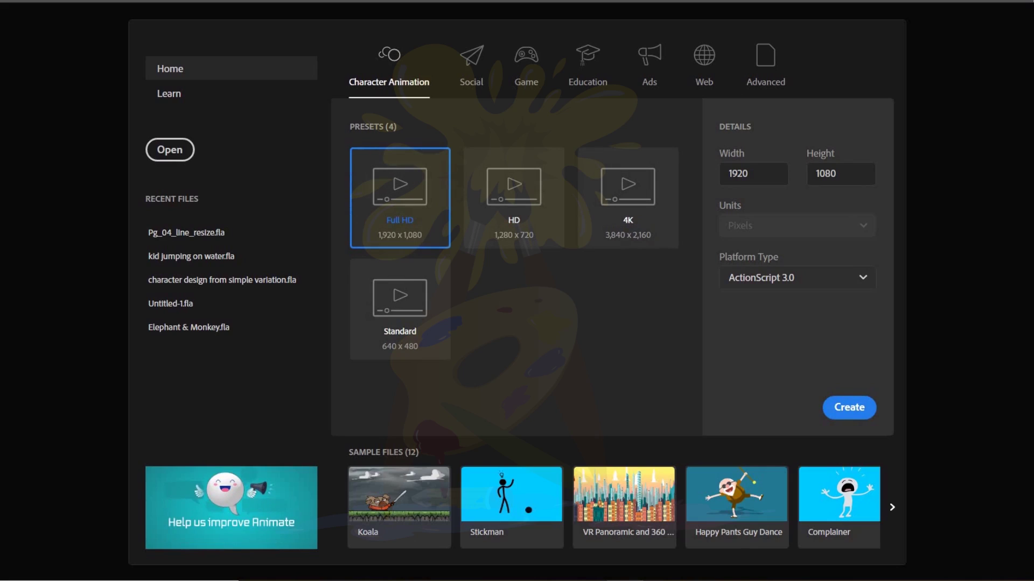
pyautogui.click(849, 407)
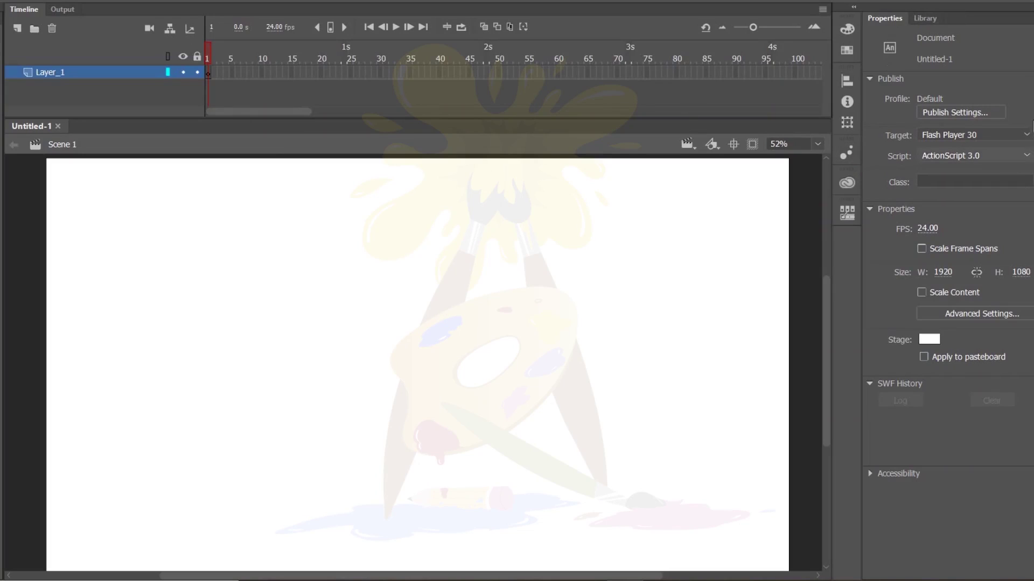
# - View the document's library and properties, and hide the Properties panel before showing it again
pyautogui.click(924, 18)
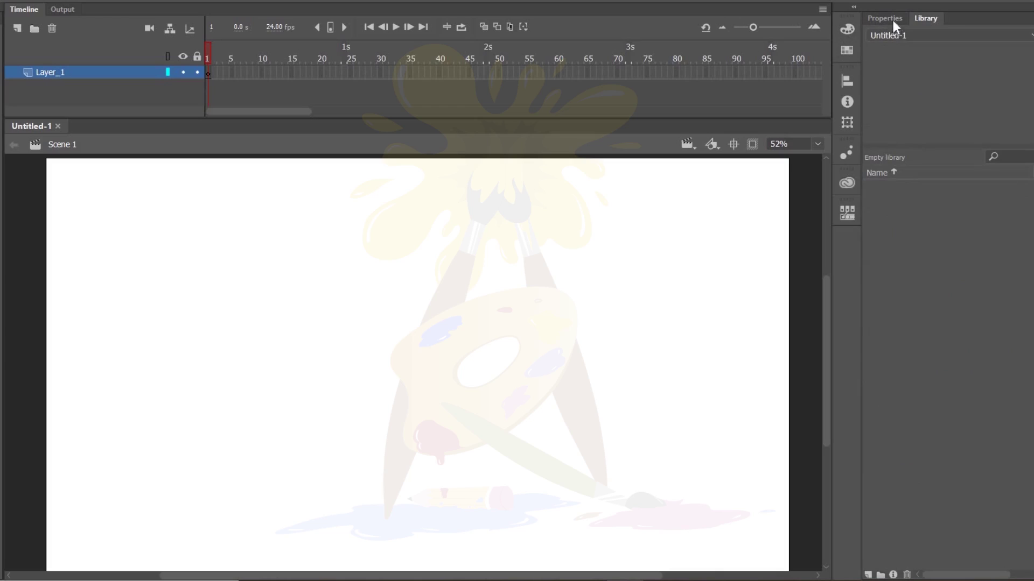
pyautogui.click(889, 18)
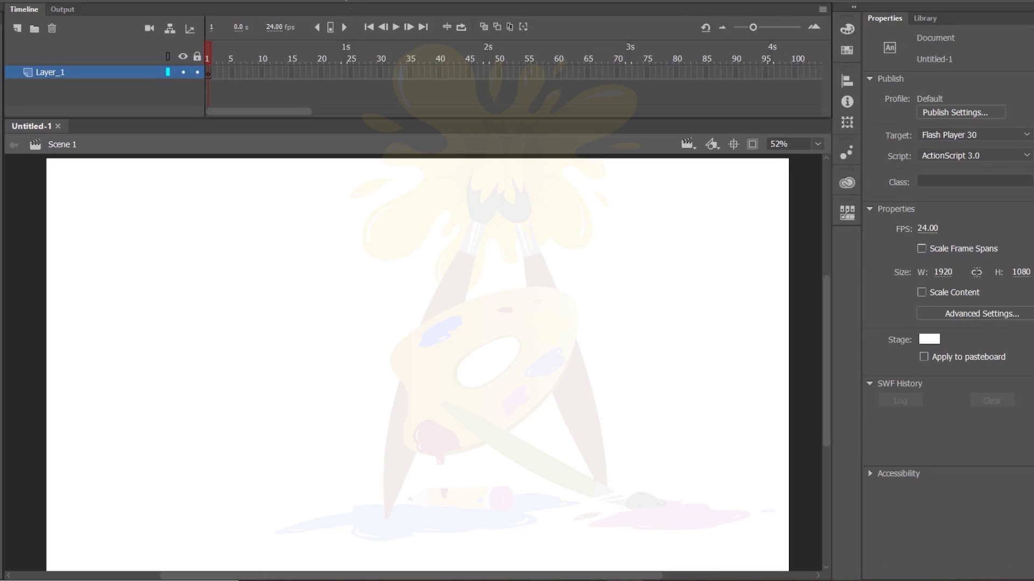
pyautogui.click(345, 2)
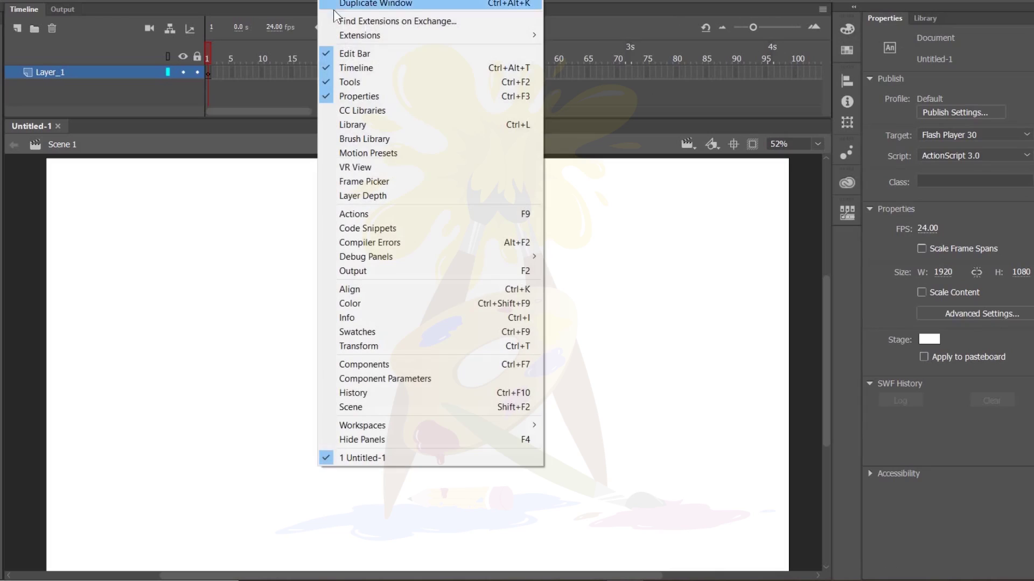
pyautogui.click(331, 99)
pyautogui.click(341, 2)
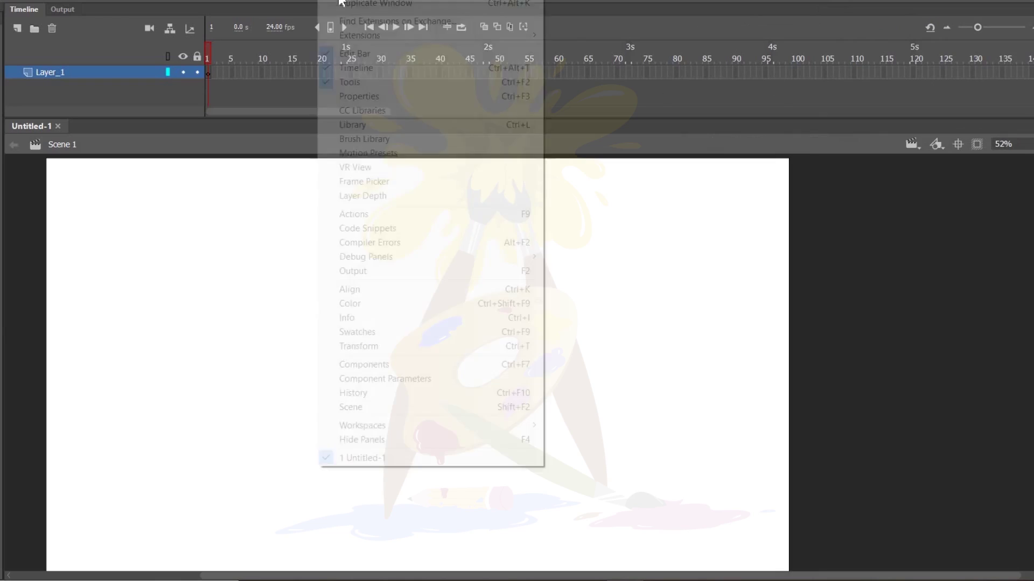
pyautogui.click(355, 98)
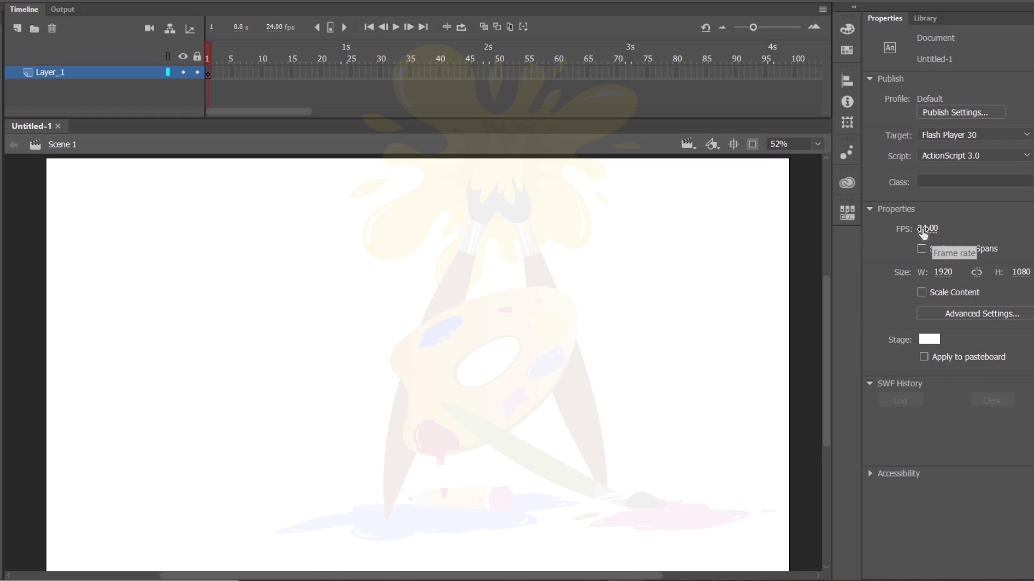
# - Set the stage color to white (#FFFFFF) and the document's frame rate to 25 fps
pyautogui.click(930, 340)
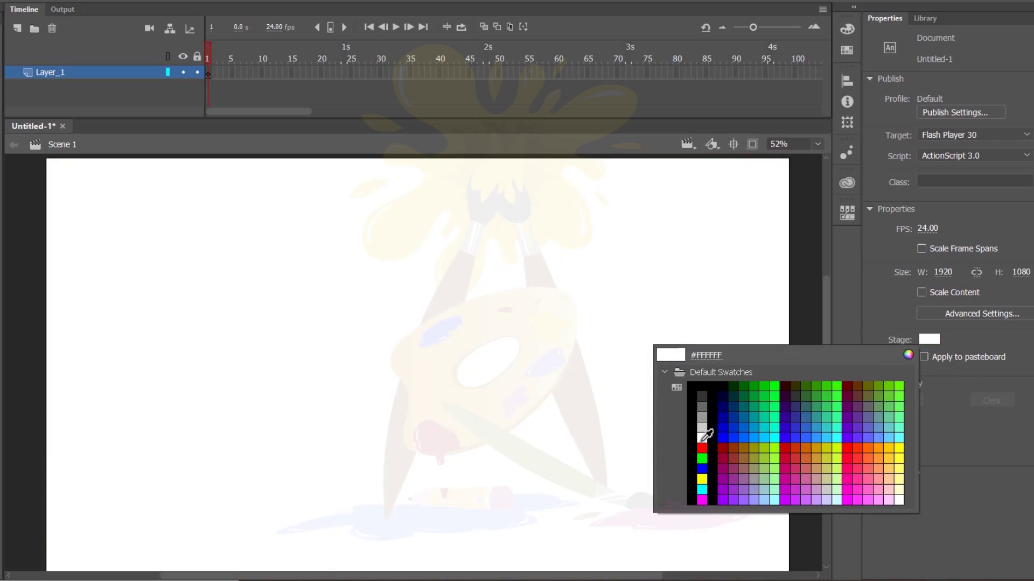
pyautogui.click(702, 437)
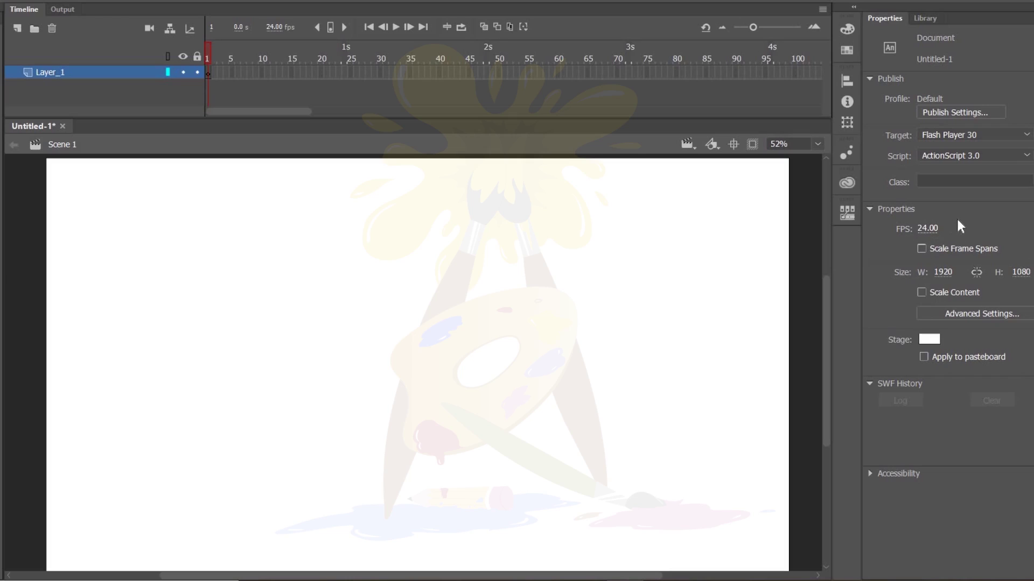
pyautogui.click(927, 228)
pyautogui.write('25')
pyautogui.press('Return')
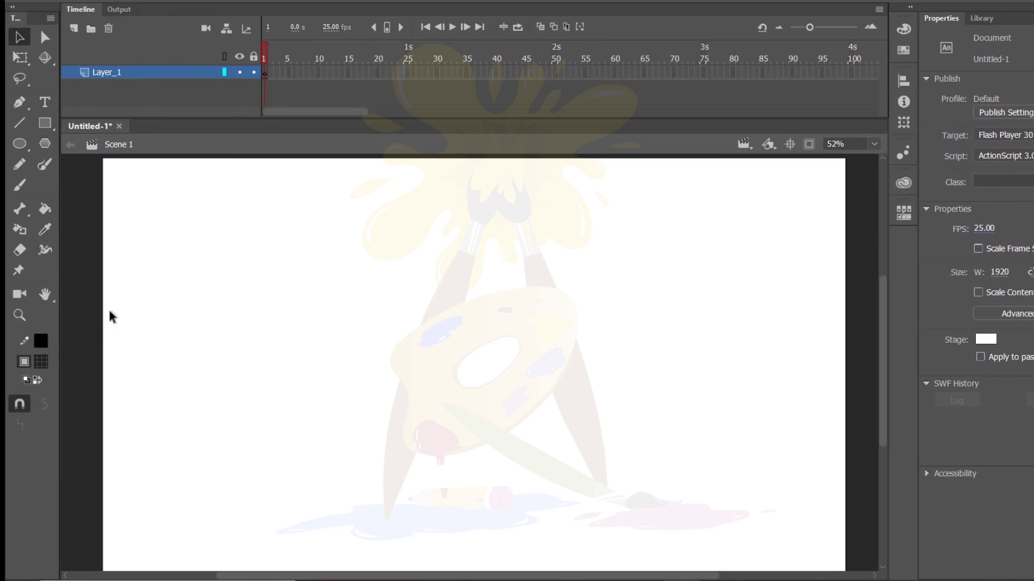
# - With the Brush tool, sketch a circle using pen pressure, and a uniform-width circle beside it with pressure off
pyautogui.click(21, 190)
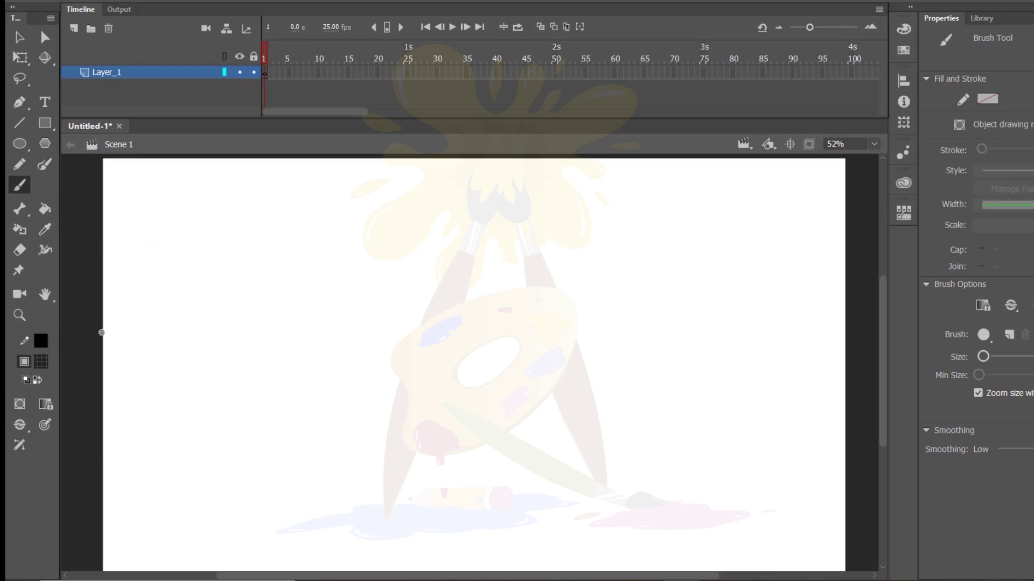
pyautogui.click(46, 428)
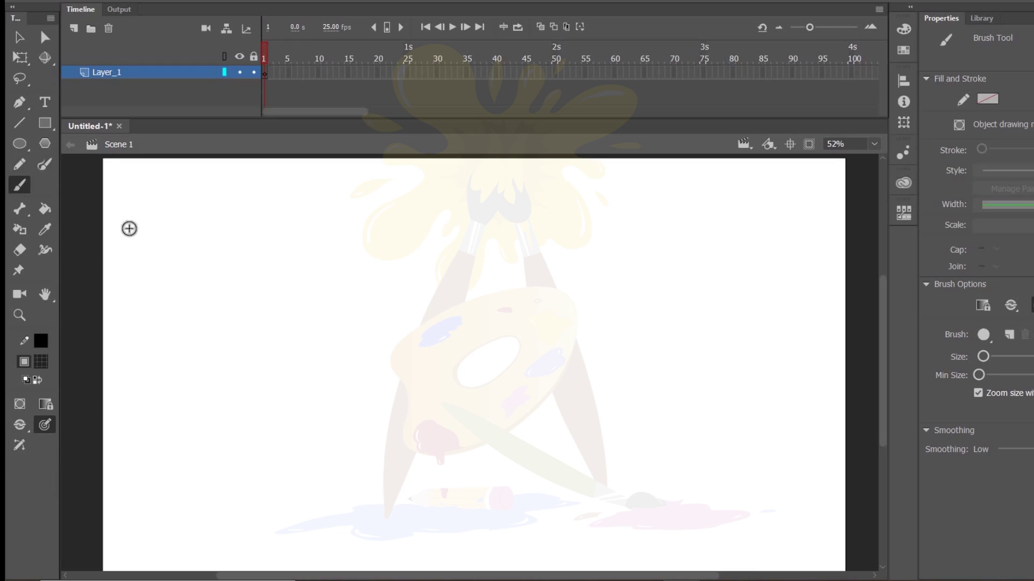
pyautogui.moveTo(253, 262); pyautogui.dragTo(271, 244)
pyautogui.moveTo(310, 354)
pyautogui.mouseDown()
pyautogui.moveTo(335, 346)
pyautogui.moveTo(259, 253)
pyautogui.moveTo(337, 219)
pyautogui.moveTo(307, 352)
pyautogui.mouseUp()
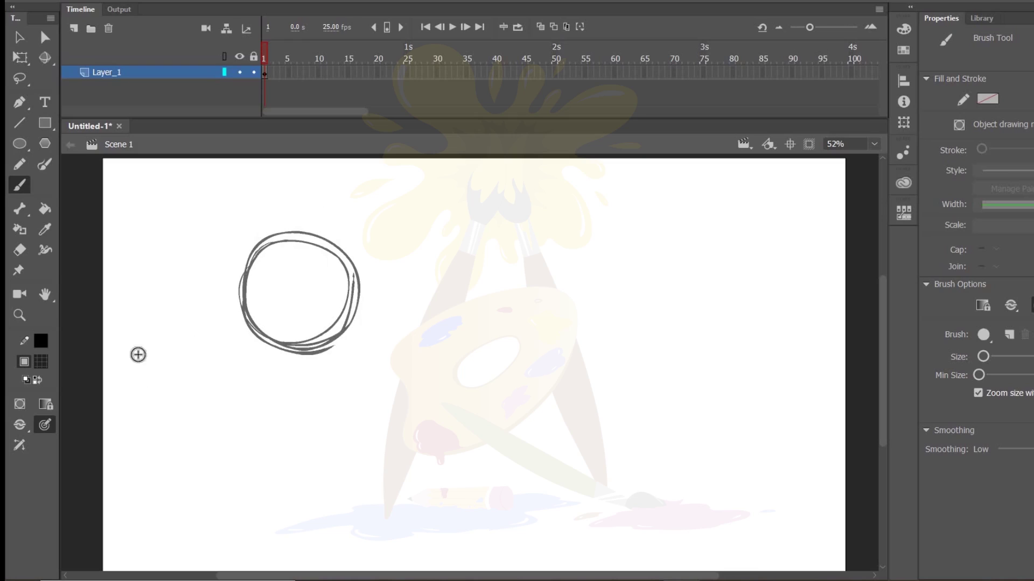
pyautogui.click(44, 424)
pyautogui.moveTo(516, 237)
pyautogui.mouseDown()
pyautogui.moveTo(568, 258)
pyautogui.moveTo(509, 233)
pyautogui.mouseUp()
# - Turn brush pressure back on and draw several slanted, tapering curves below and left of the first circle
pyautogui.click(45, 424)
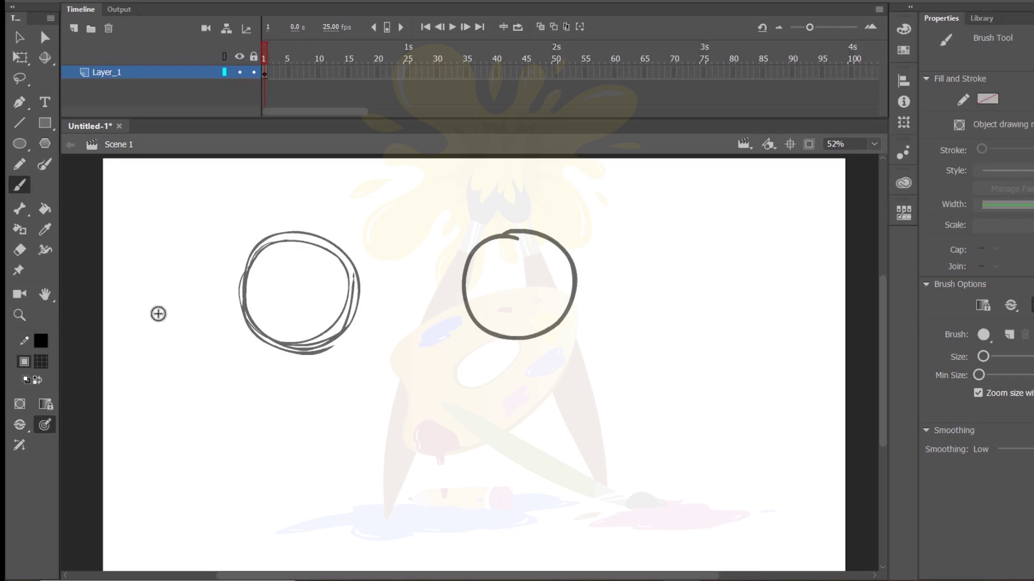
pyautogui.moveTo(158, 317); pyautogui.dragTo(218, 495)
pyautogui.moveTo(173, 333); pyautogui.dragTo(220, 463)
pyautogui.moveTo(189, 302)
pyautogui.mouseDown()
pyautogui.moveTo(252, 477)
pyautogui.moveTo(273, 472)
pyautogui.mouseUp()
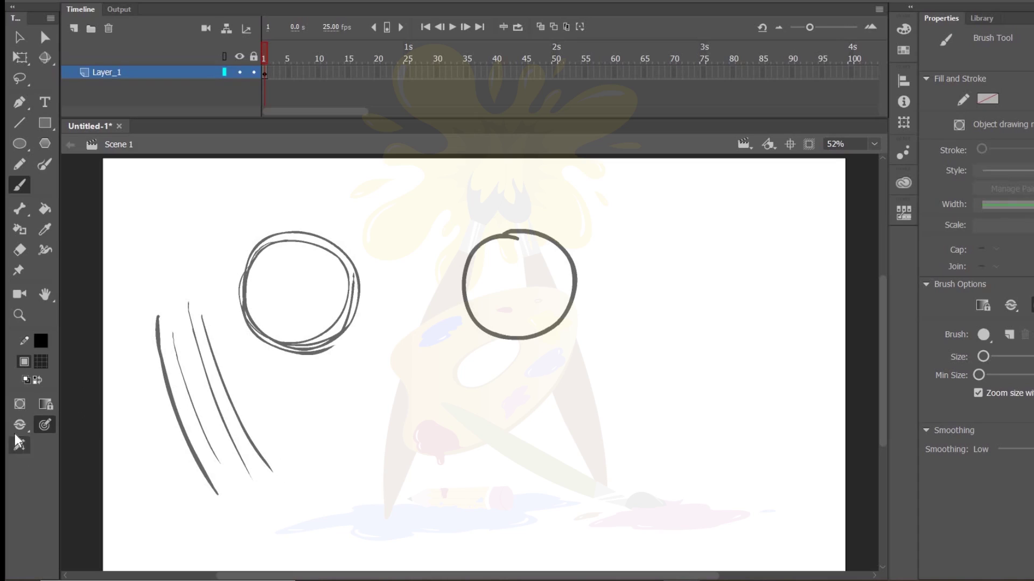
# - Enable the brush's tilt option and draw a long curved test stroke below the second circle
pyautogui.click(23, 445)
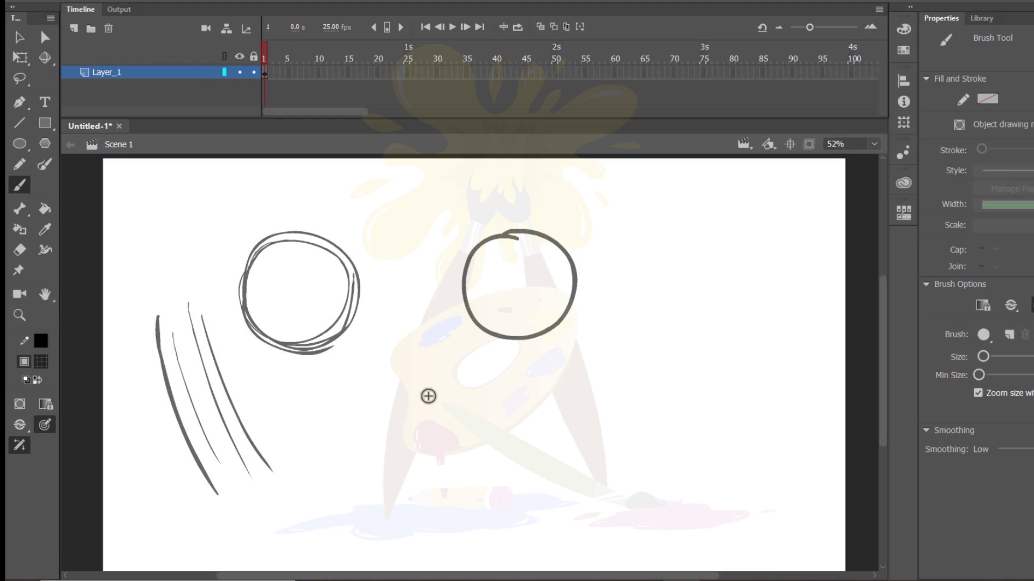
pyautogui.moveTo(422, 417)
pyautogui.mouseDown()
pyautogui.moveTo(488, 516)
pyautogui.moveTo(531, 531)
pyautogui.mouseUp()
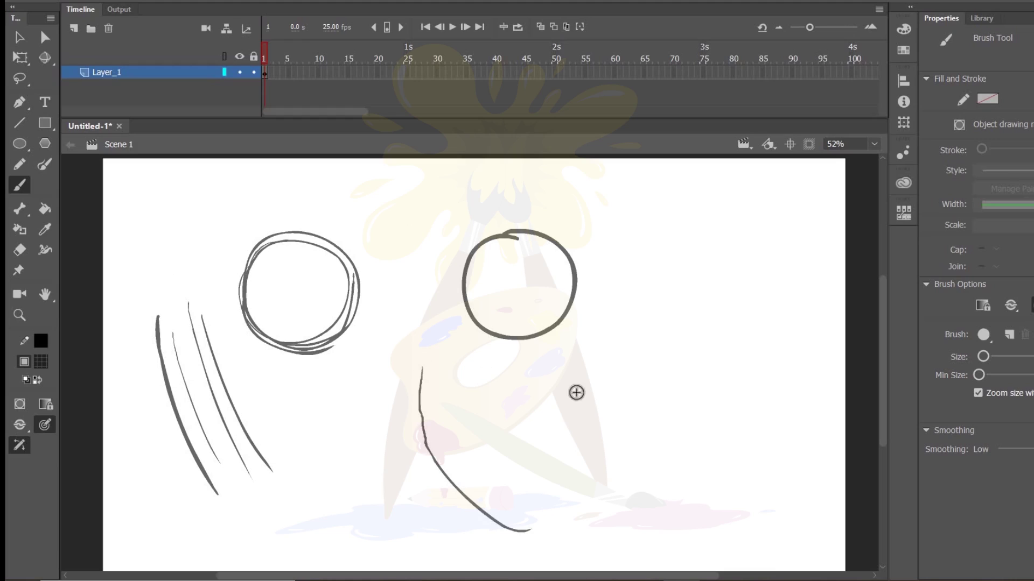
# - Draw more tapering test strokes with the tilt brush across the stage's lower middle and right side, and delete all drawings from the stage
pyautogui.click(476, 358)
pyautogui.moveTo(605, 505); pyautogui.dragTo(595, 510)
pyautogui.moveTo(662, 308)
pyautogui.mouseDown()
pyautogui.moveTo(656, 343)
pyautogui.moveTo(671, 400)
pyautogui.mouseUp()
pyautogui.click(699, 436)
pyautogui.moveTo(705, 338); pyautogui.dragTo(730, 454)
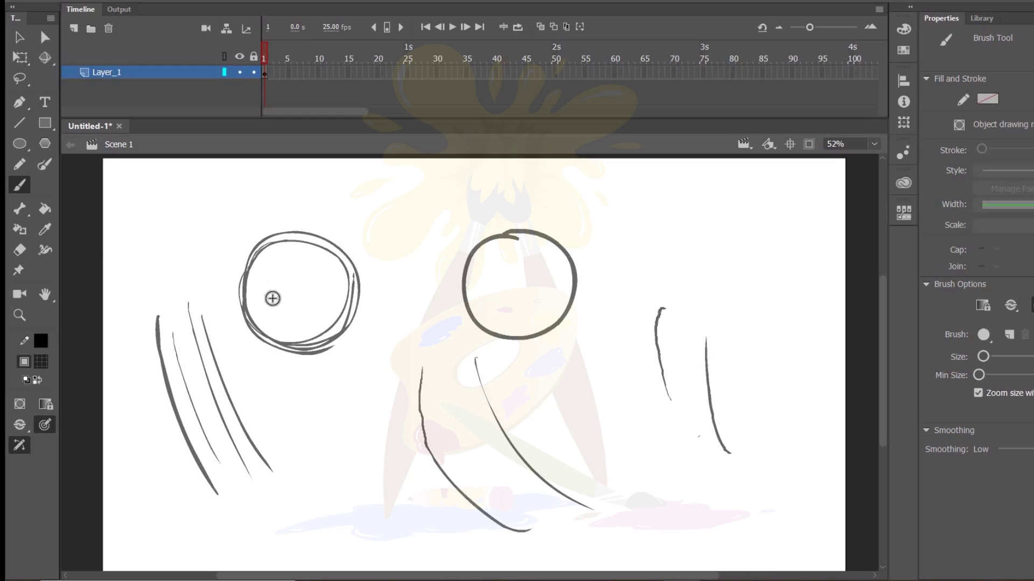
pyautogui.hotkey('ctrl', 'a')
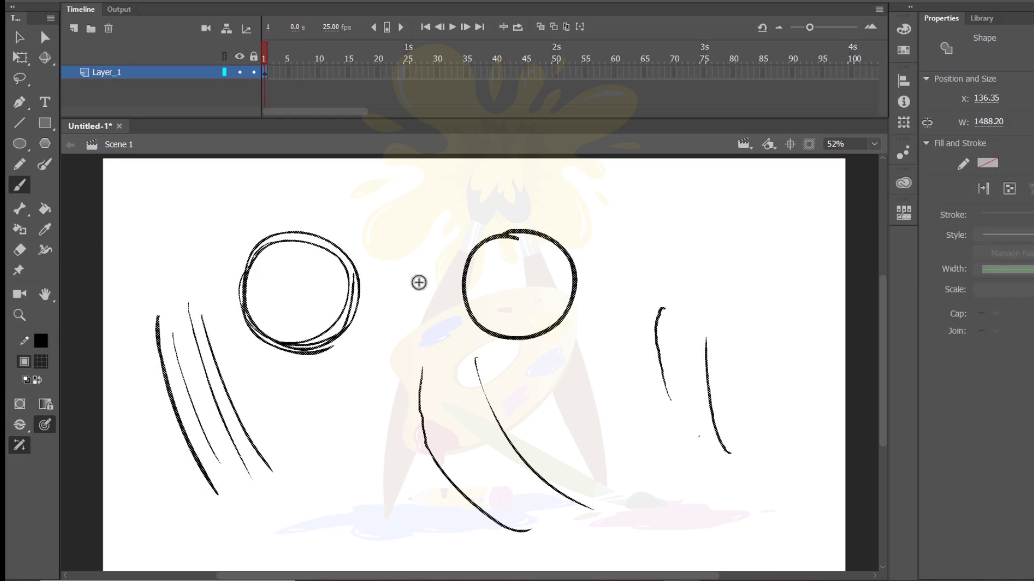
pyautogui.press('Delete')
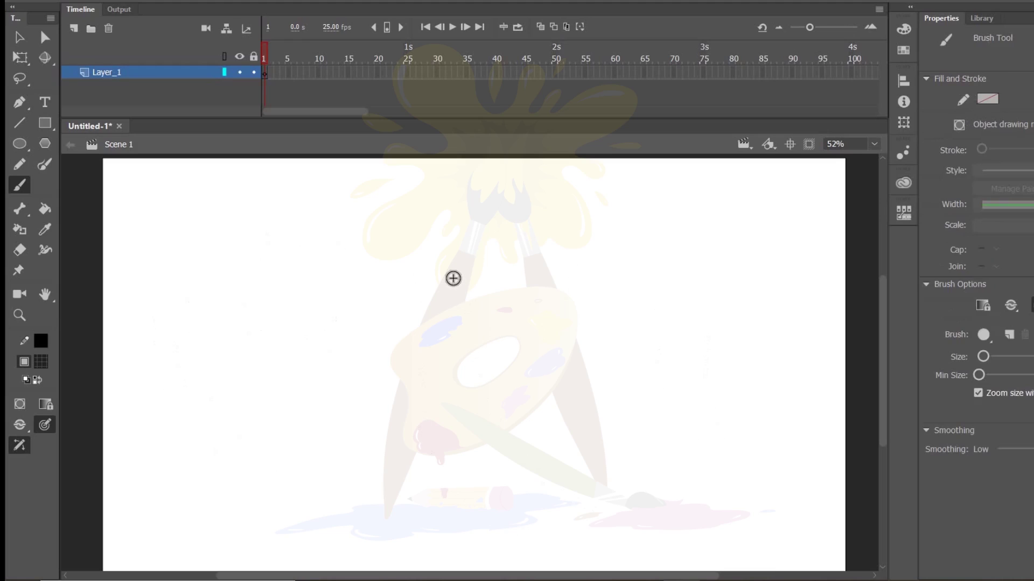
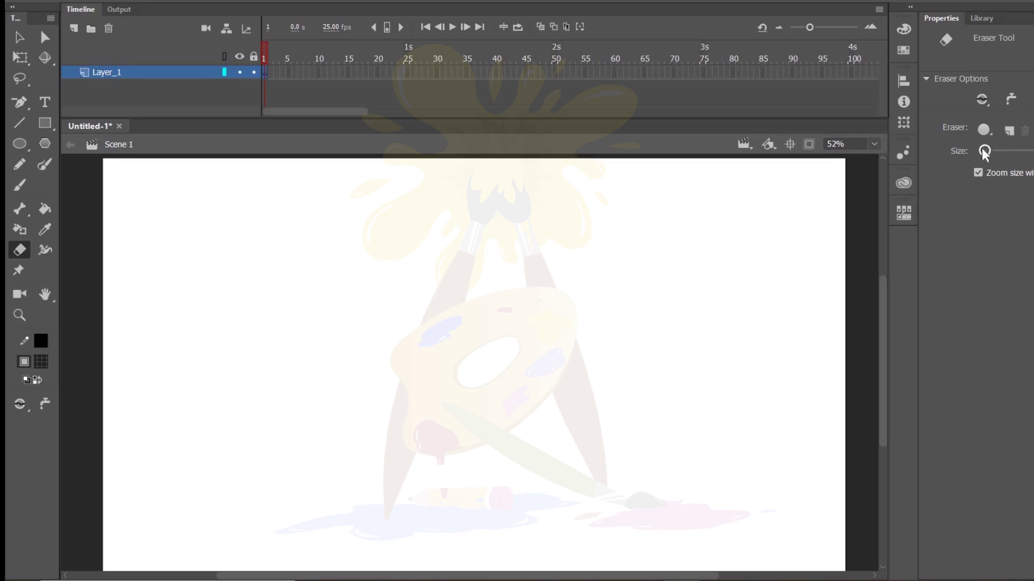
# - Slightly enlarge the Eraser tool's size and look through its available eraser shapes
pyautogui.moveTo(985, 153)
pyautogui.mouseDown()
pyautogui.moveTo(1007, 151)
pyautogui.moveTo(954, 150)
pyautogui.mouseUp()
pyautogui.click(990, 134)
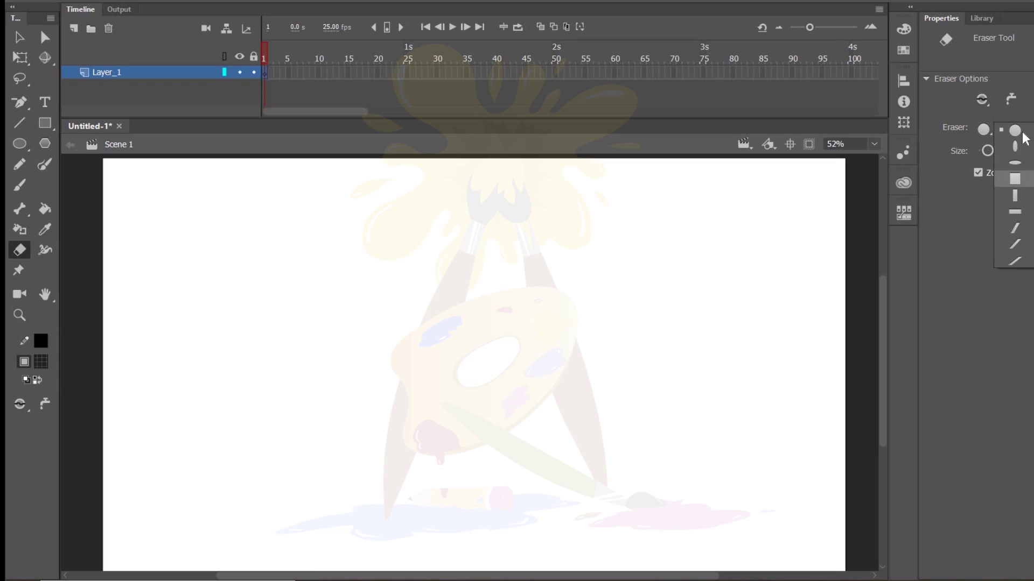
pyautogui.click(964, 248)
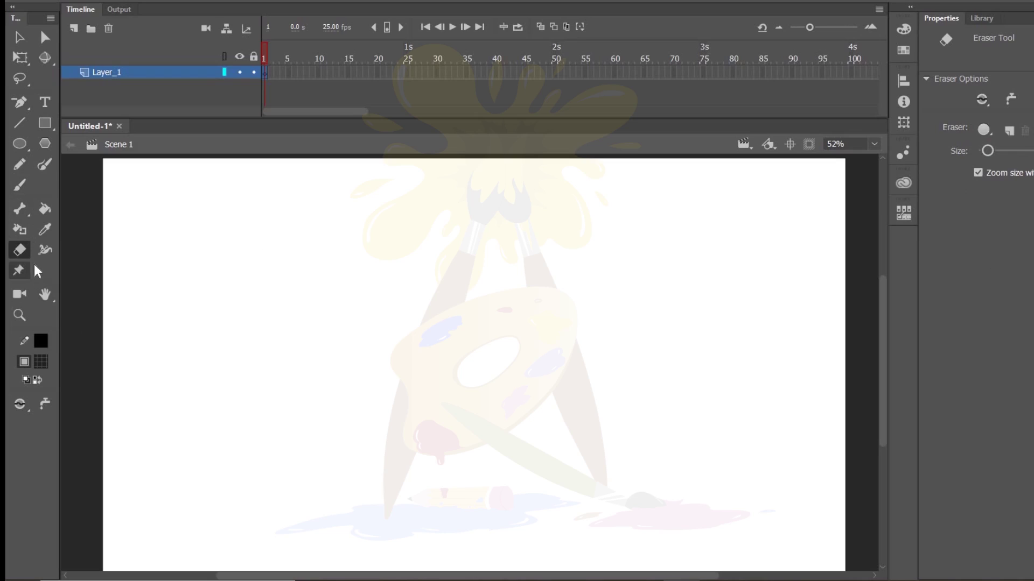
# - With the Zoom tool, zoom in on the stage's upper-left area and zoom back out to 14%
pyautogui.click(25, 317)
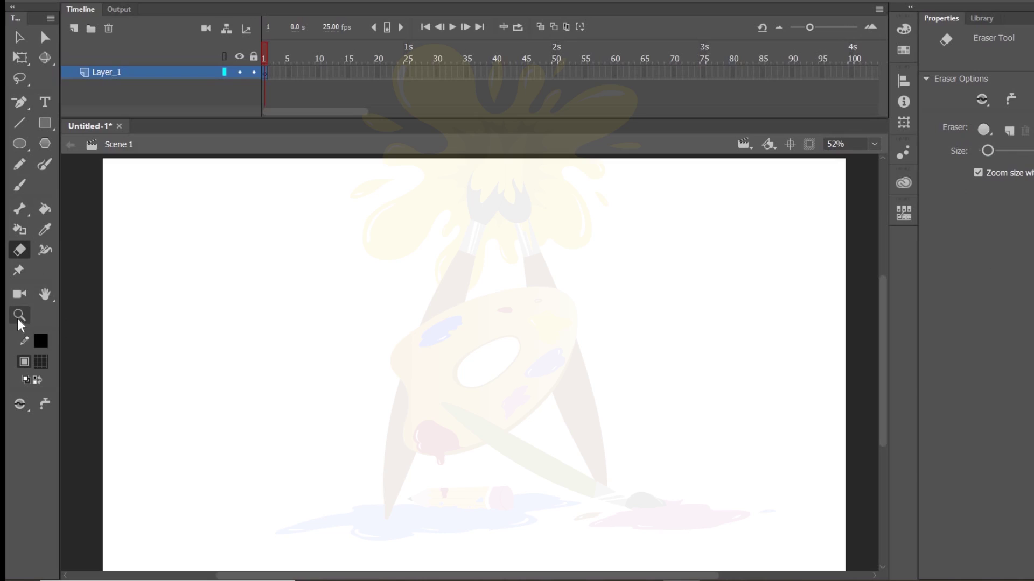
pyautogui.moveTo(197, 253); pyautogui.dragTo(296, 348)
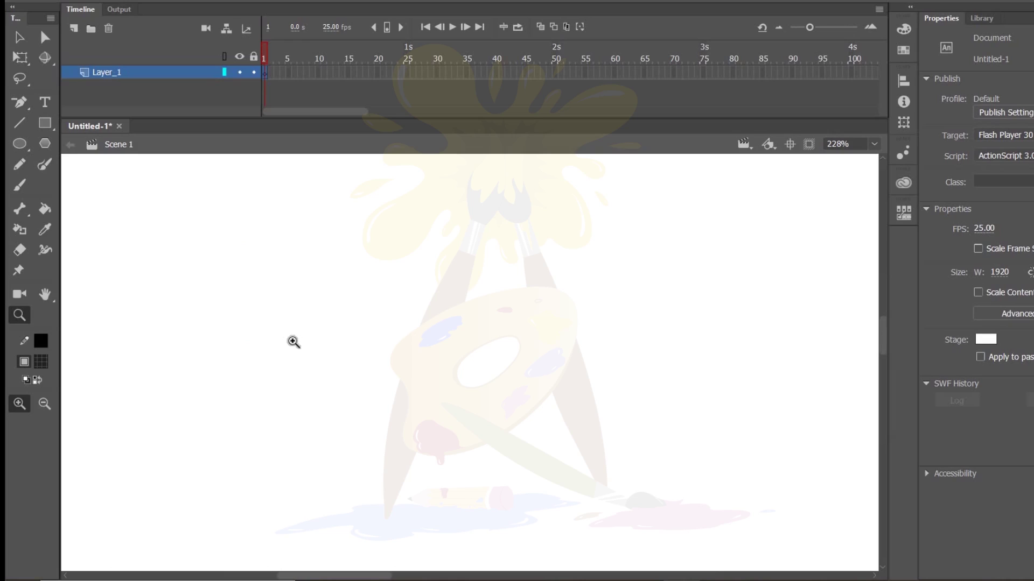
pyautogui.keyDown('alt'); pyautogui.click(286, 312); pyautogui.keyUp('alt')
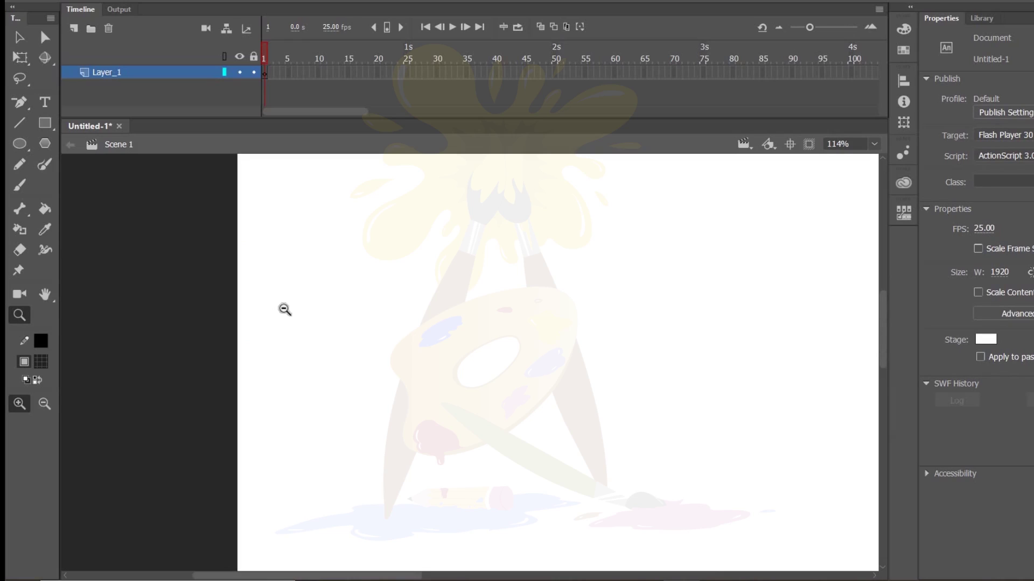
pyautogui.keyDown('alt'); pyautogui.click(323, 325); pyautogui.keyUp('alt')
pyautogui.keyDown('alt'); pyautogui.click(323, 326); pyautogui.keyUp('alt')
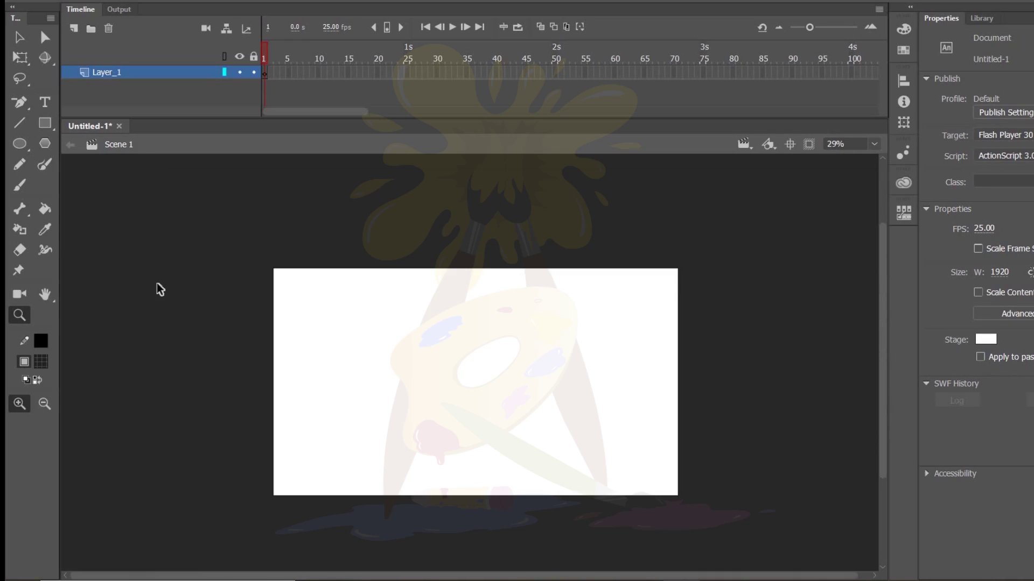
pyautogui.keyDown('alt'); pyautogui.click(341, 261); pyautogui.keyUp('alt')
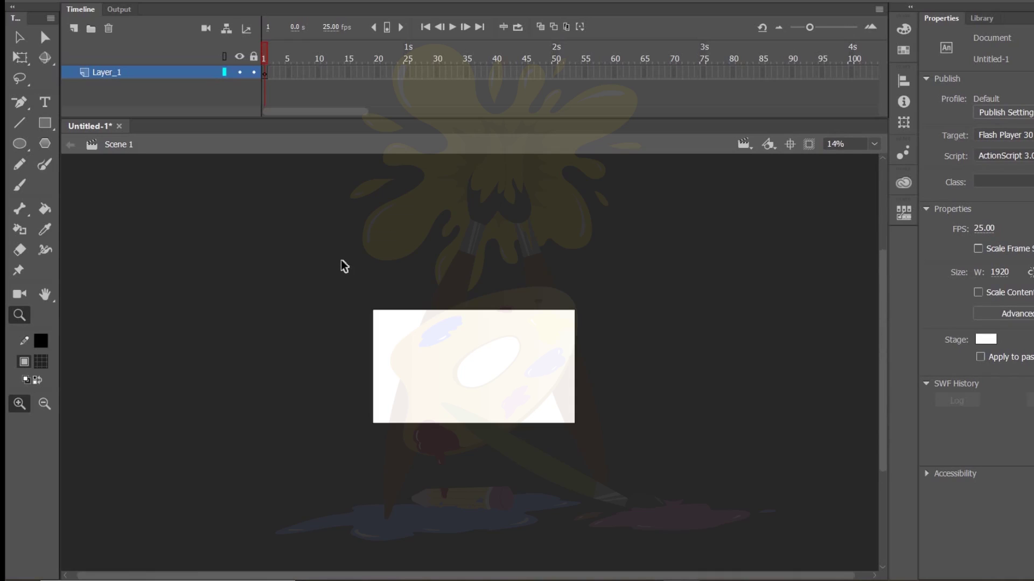
# - Zoom in and out of the stage a few more times and frame the whole stage with a zoom marquee
pyautogui.click(342, 261)
pyautogui.click(343, 258)
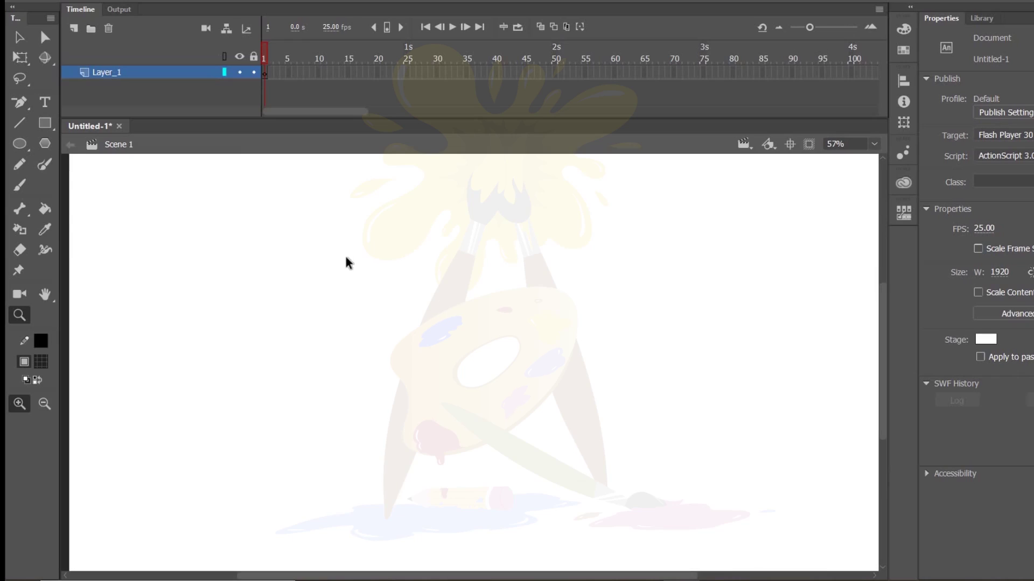
pyautogui.keyDown('alt'); pyautogui.click(345, 258); pyautogui.keyUp('alt')
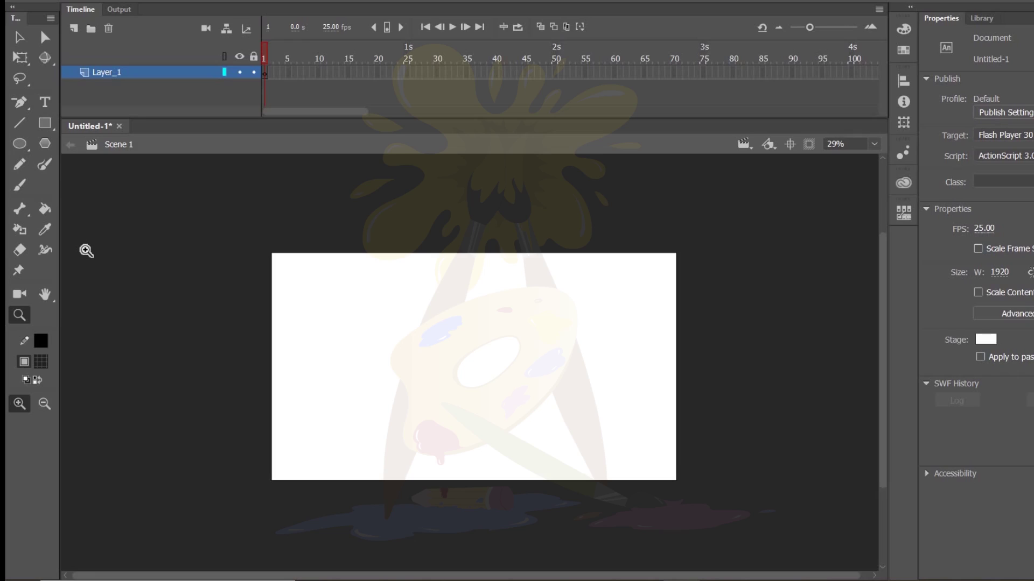
pyautogui.click(482, 317)
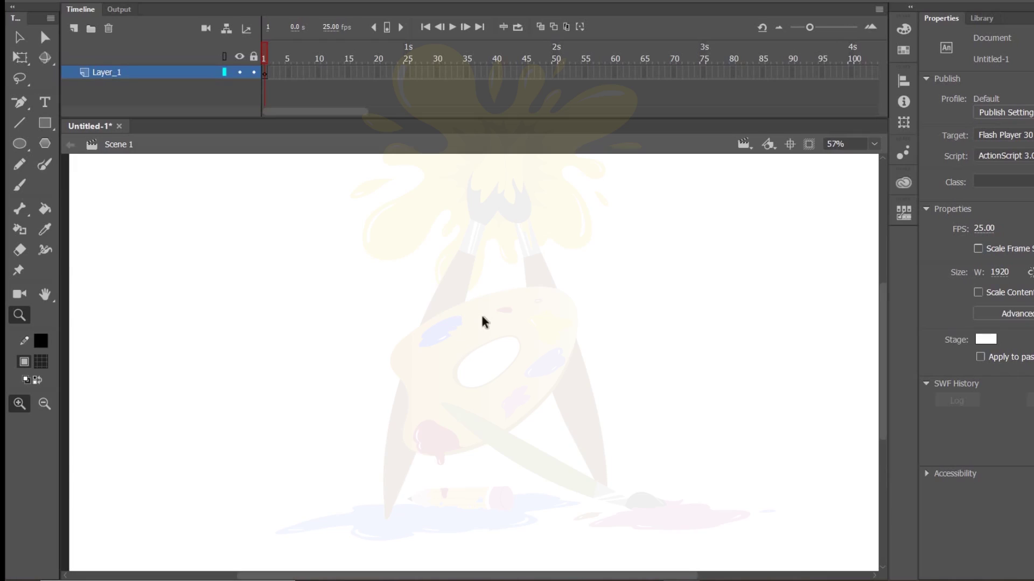
pyautogui.keyDown('alt'); pyautogui.click(482, 318); pyautogui.keyUp('alt')
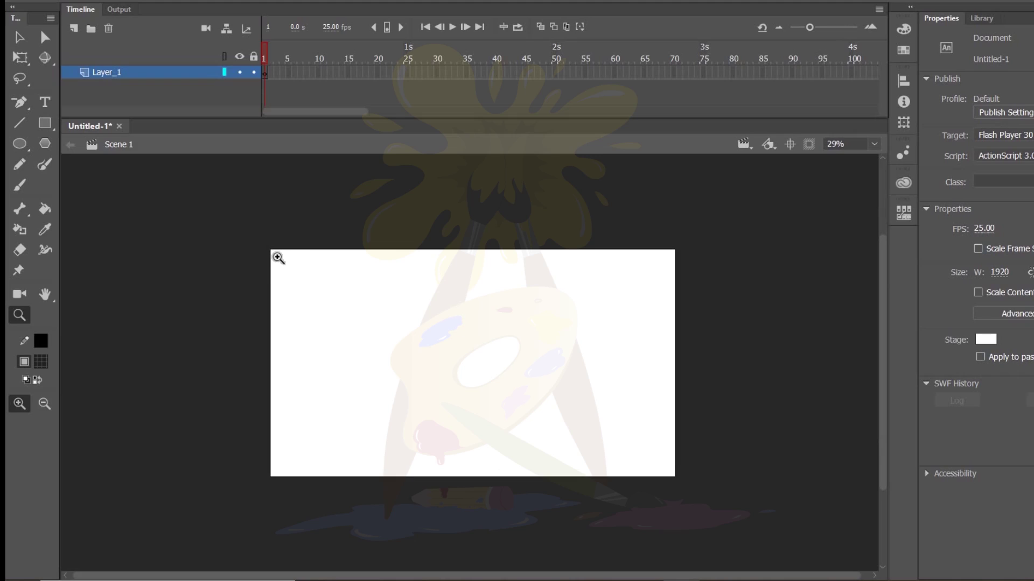
pyautogui.moveTo(267, 246); pyautogui.dragTo(684, 487)
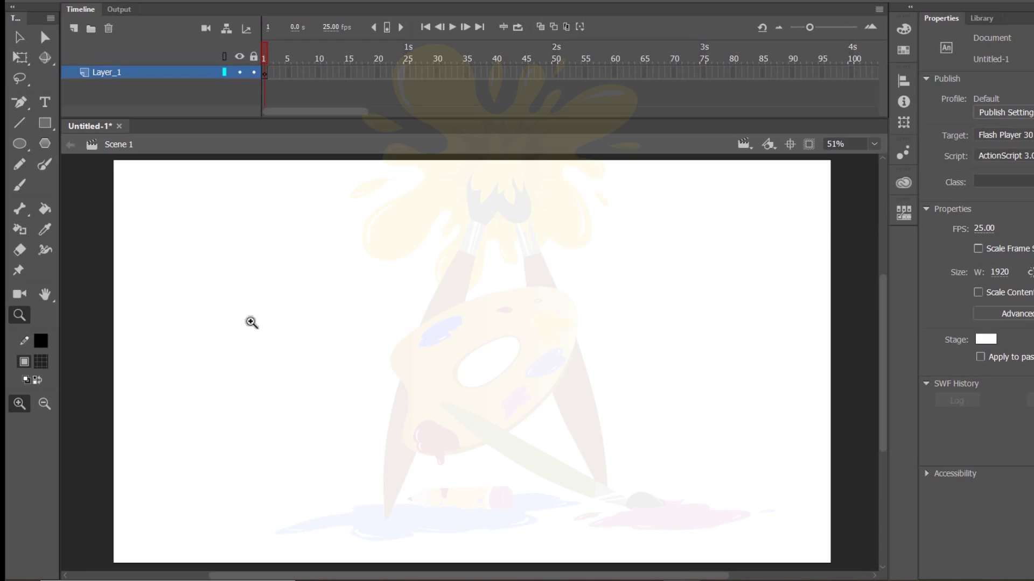
# - Switch to the Brush tool and set its fill color to red (#FF0000)
pyautogui.press('b')
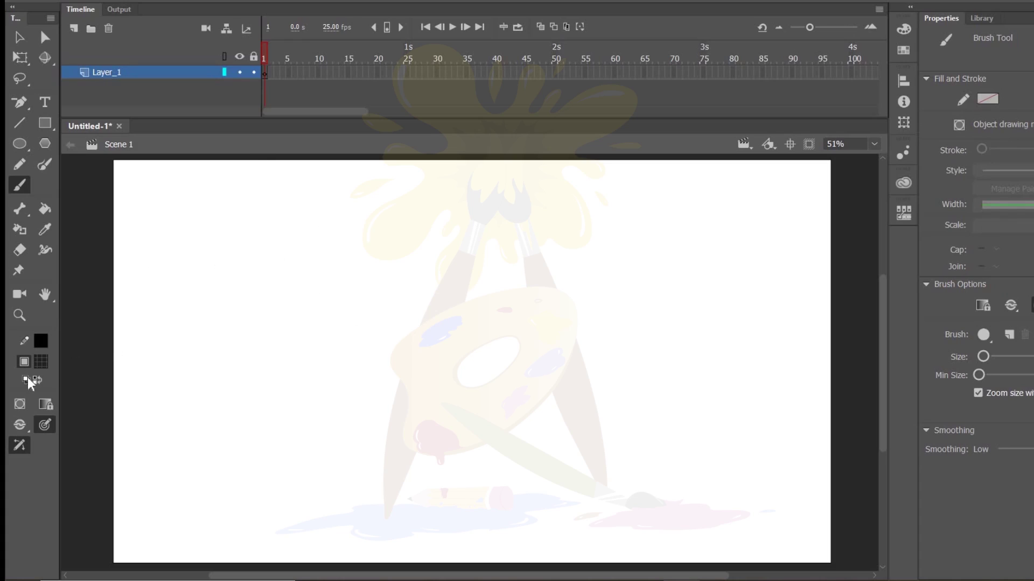
pyautogui.click(42, 362)
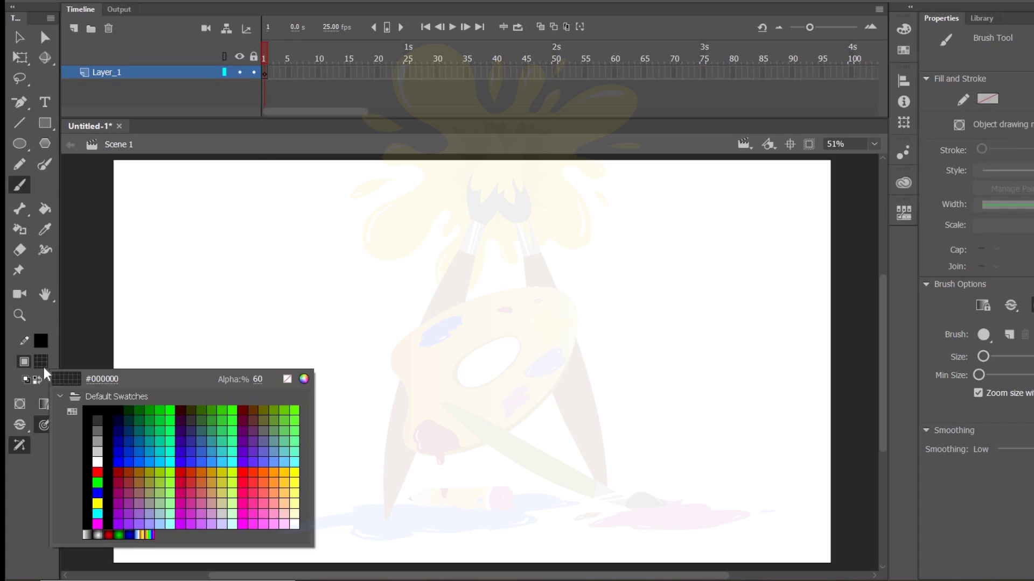
pyautogui.click(99, 468)
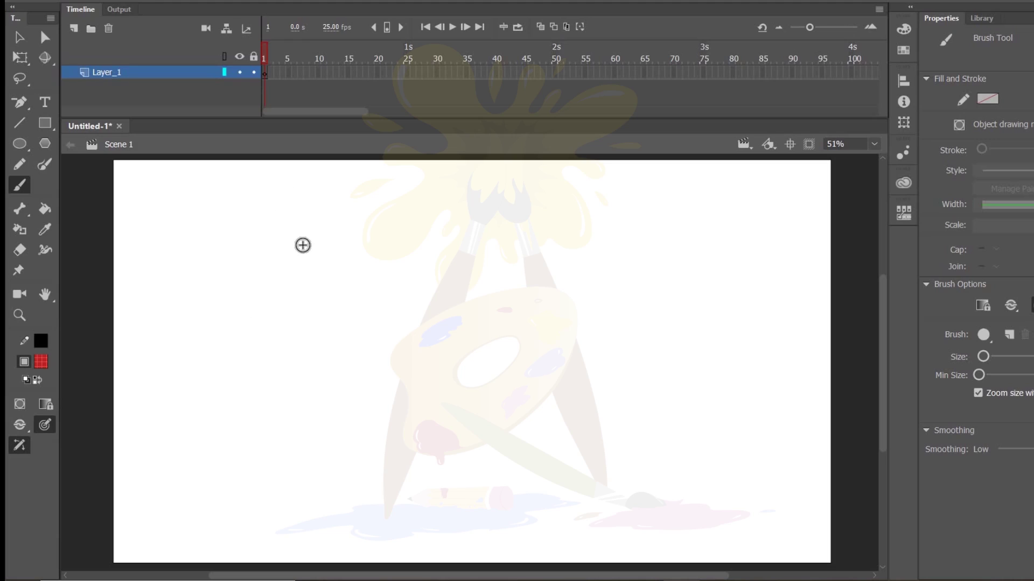
pyautogui.press('e')
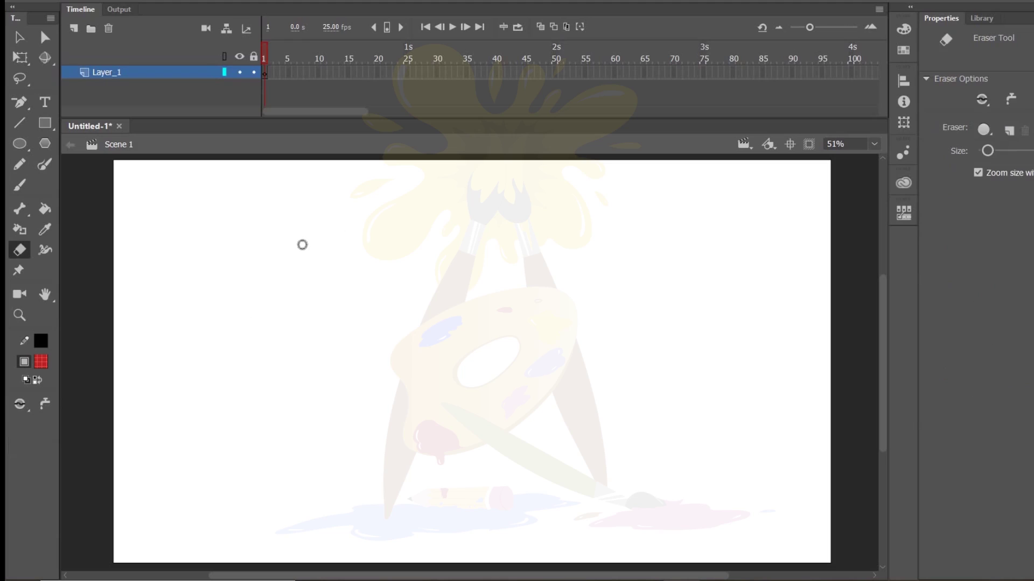
pyautogui.press('b')
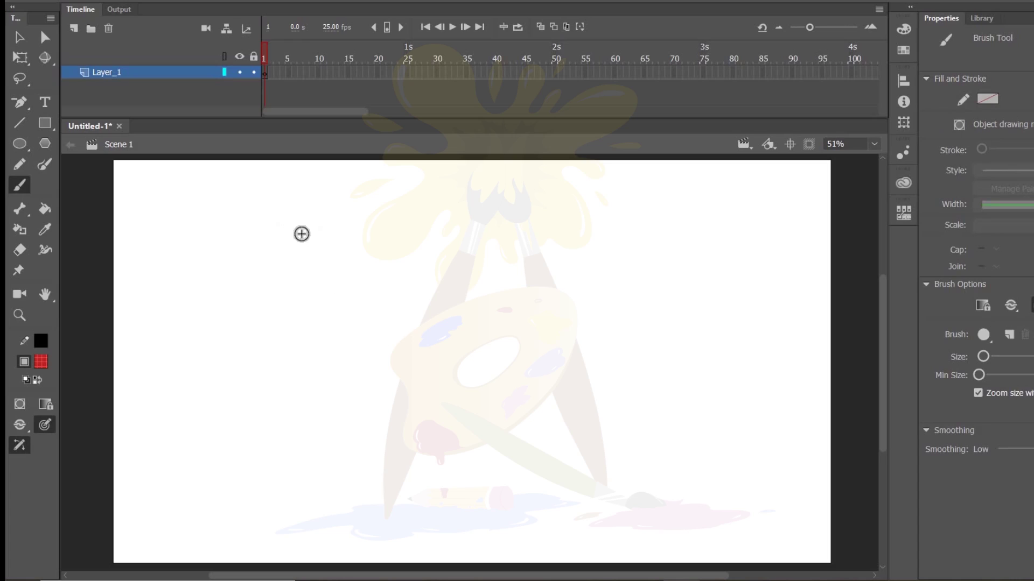
pyautogui.moveTo(288, 300)
pyautogui.mouseDown()
pyautogui.moveTo(290, 226)
pyautogui.moveTo(343, 264)
pyautogui.moveTo(291, 300)
pyautogui.mouseUp()
pyautogui.hotkey('ctrl', 'z')
pyautogui.hotkey('ctrl', 'z')
# - Sketch a quick red cartoon face with a big nose and round ear, and clear it from the stage
pyautogui.moveTo(294, 221); pyautogui.dragTo(328, 320)
pyautogui.moveTo(291, 203); pyautogui.dragTo(373, 203)
pyautogui.moveTo(305, 220); pyautogui.dragTo(306, 229)
pyautogui.moveTo(310, 220)
pyautogui.mouseDown()
pyautogui.moveTo(393, 208)
pyautogui.moveTo(384, 237)
pyautogui.mouseUp()
pyautogui.moveTo(295, 221)
pyautogui.mouseDown()
pyautogui.moveTo(331, 284)
pyautogui.moveTo(320, 284)
pyautogui.moveTo(319, 309)
pyautogui.mouseUp()
pyautogui.press('e')
pyautogui.press('b')
pyautogui.hotkey('ctrl', 'a')
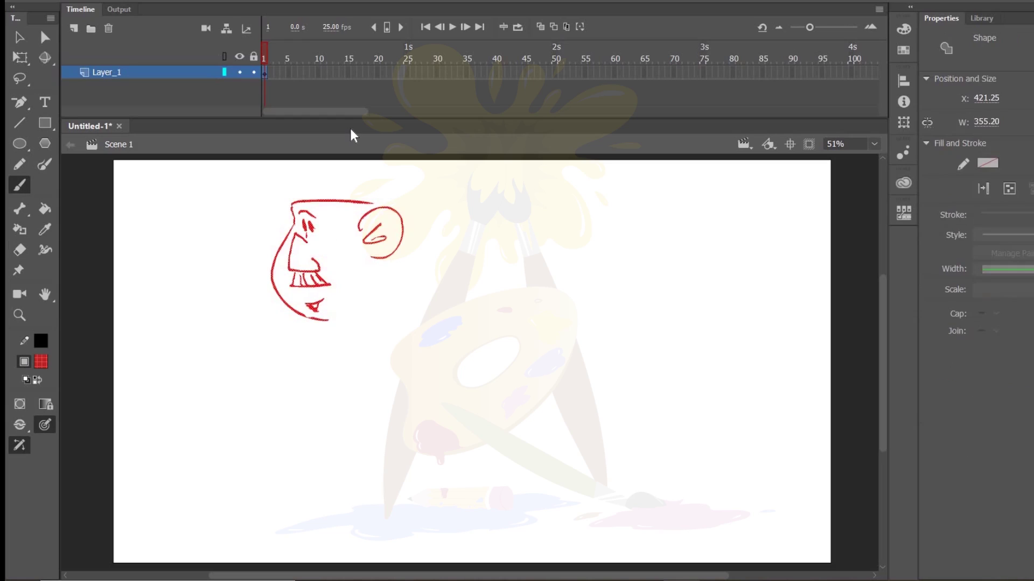
pyautogui.press('Delete')
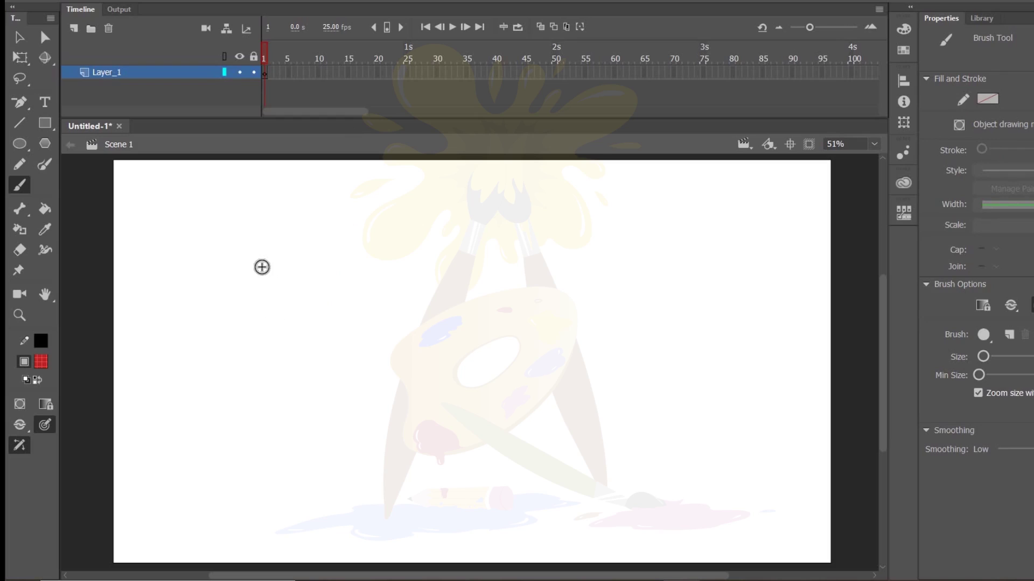
# - Sketch a cartoon man's head facing left in red, with swept hair, eyes, nose, smile and ear
pyautogui.moveTo(286, 206)
pyautogui.mouseDown()
pyautogui.moveTo(285, 279)
pyautogui.moveTo(316, 285)
pyautogui.mouseUp()
pyautogui.moveTo(287, 206); pyautogui.dragTo(354, 218)
pyautogui.moveTo(288, 214)
pyautogui.mouseDown()
pyautogui.moveTo(296, 223)
pyautogui.moveTo(291, 194)
pyautogui.moveTo(323, 193)
pyautogui.moveTo(335, 248)
pyautogui.moveTo(353, 235)
pyautogui.mouseUp()
pyautogui.moveTo(323, 198)
pyautogui.mouseDown()
pyautogui.moveTo(334, 227)
pyautogui.moveTo(277, 238)
pyautogui.moveTo(308, 232)
pyautogui.moveTo(347, 267)
pyautogui.moveTo(312, 314)
pyautogui.mouseUp()
pyautogui.click(302, 235)
pyautogui.click(294, 263)
pyautogui.click(310, 294)
# - Sketch the man's round-bellied torso with a V-neck shirt, short sleeve and arm, and clean up the lines below the chin
pyautogui.moveTo(314, 313)
pyautogui.mouseDown()
pyautogui.moveTo(342, 271)
pyautogui.moveTo(374, 280)
pyautogui.mouseUp()
pyautogui.moveTo(285, 300)
pyautogui.mouseDown()
pyautogui.moveTo(303, 292)
pyautogui.moveTo(313, 387)
pyautogui.mouseUp()
pyautogui.moveTo(374, 285); pyautogui.dragTo(370, 377)
pyautogui.moveTo(304, 387); pyautogui.dragTo(368, 379)
pyautogui.moveTo(380, 283); pyautogui.dragTo(380, 376)
pyautogui.moveTo(353, 304); pyautogui.dragTo(370, 376)
pyautogui.moveTo(367, 329); pyautogui.dragTo(394, 319)
pyautogui.press('e')
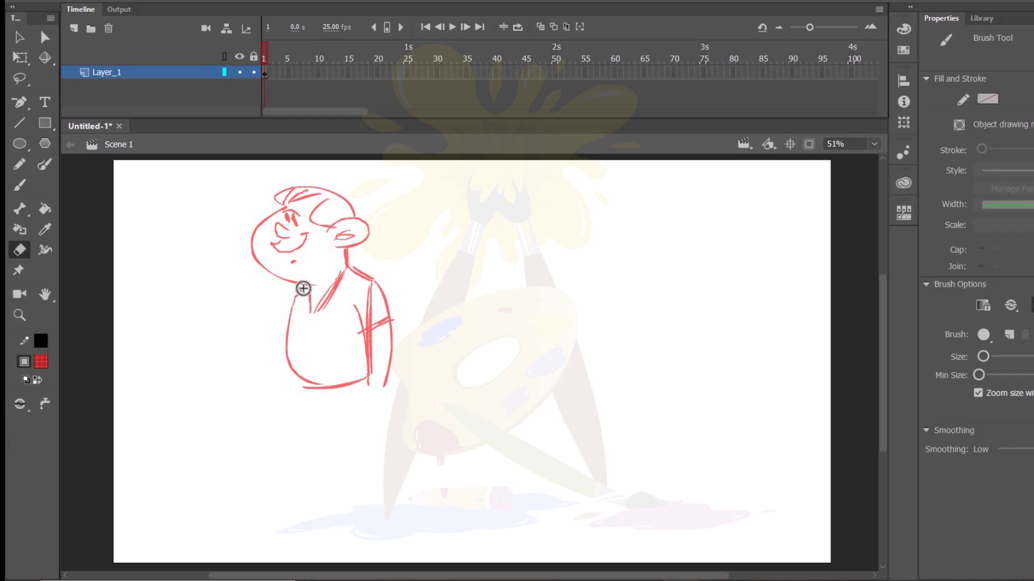
pyautogui.press('b')
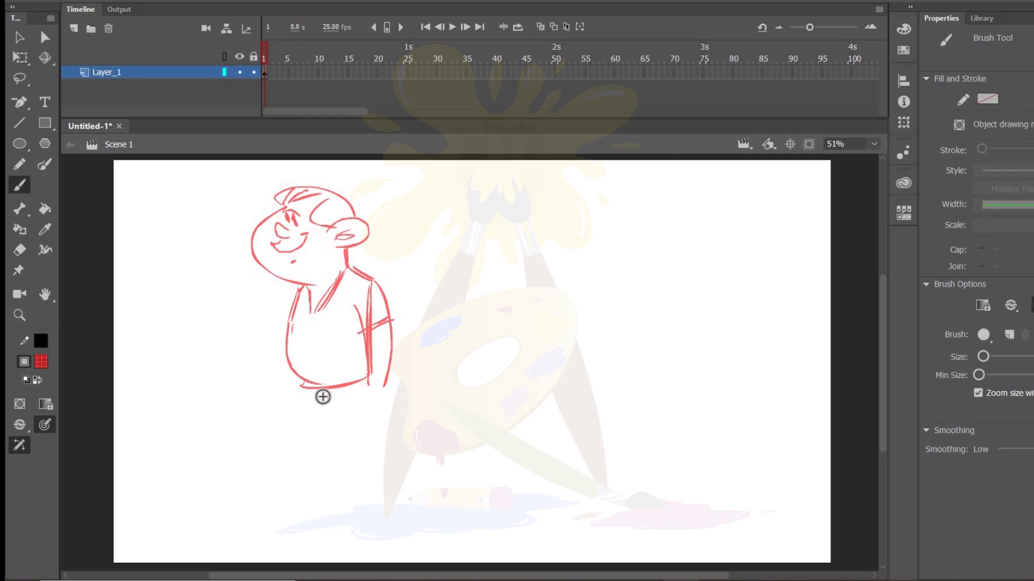
pyautogui.moveTo(308, 390); pyautogui.dragTo(320, 462)
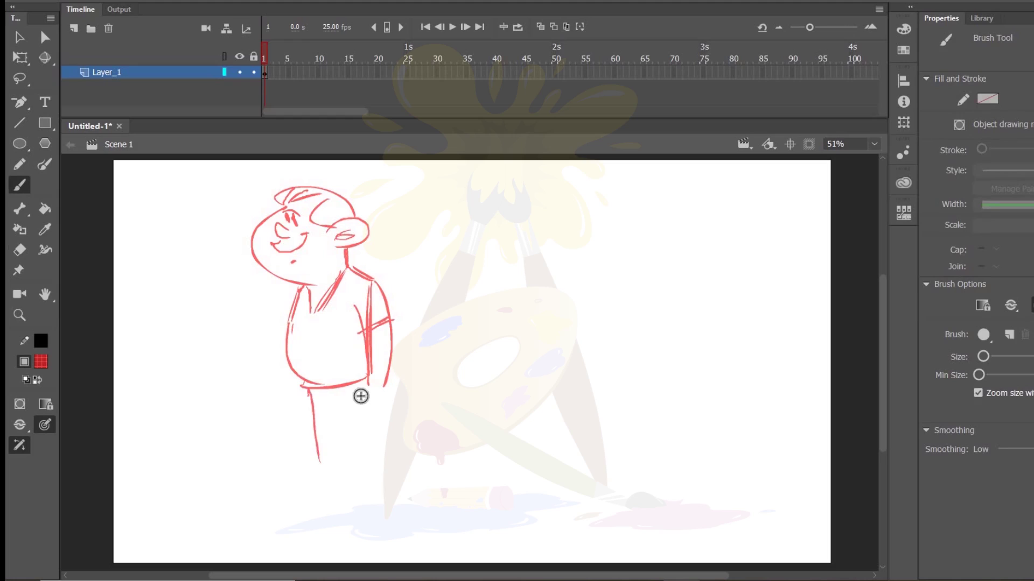
pyautogui.press('e')
pyautogui.hotkey('ctrl', 'z')
# - Sketch the man's trousered legs, long flat shoes and both hands below the torso
pyautogui.press('b')
pyautogui.moveTo(315, 390); pyautogui.dragTo(327, 466)
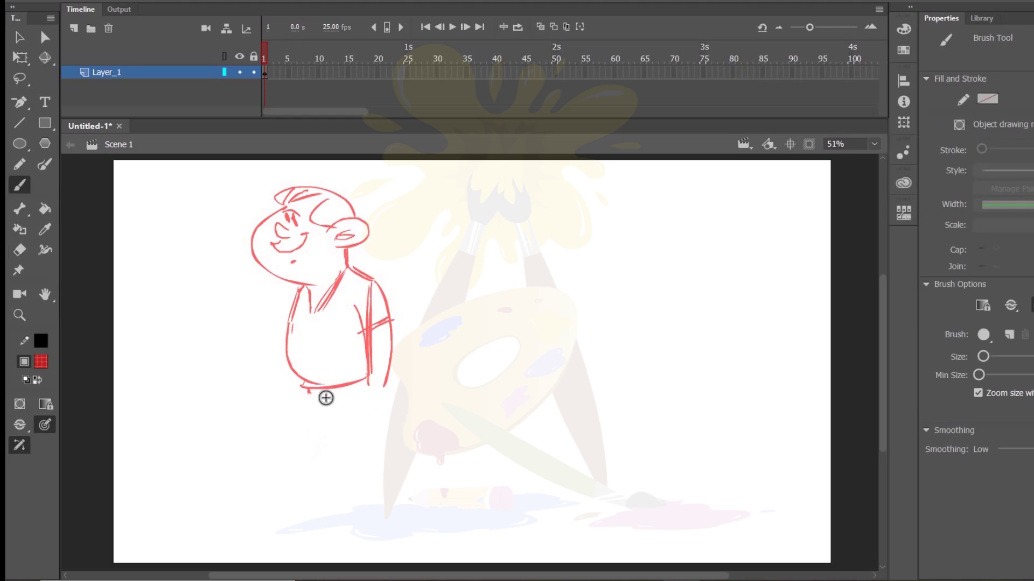
pyautogui.moveTo(362, 392)
pyautogui.mouseDown()
pyautogui.moveTo(348, 455)
pyautogui.moveTo(281, 476)
pyautogui.mouseUp()
pyautogui.moveTo(382, 473); pyautogui.dragTo(340, 469)
pyautogui.moveTo(327, 396); pyautogui.dragTo(343, 395)
pyautogui.moveTo(338, 468)
pyautogui.mouseDown()
pyautogui.moveTo(333, 399)
pyautogui.moveTo(387, 409)
pyautogui.mouseUp()
pyautogui.moveTo(295, 381)
pyautogui.mouseDown()
pyautogui.moveTo(300, 403)
pyautogui.moveTo(309, 398)
pyautogui.mouseUp()
# - Clean up and redraw the V-neck collar line, and finish the ankle and trouser details
pyautogui.press('e')
pyautogui.press('b')
pyautogui.moveTo(340, 275); pyautogui.dragTo(314, 313)
pyautogui.moveTo(326, 463); pyautogui.dragTo(338, 463)
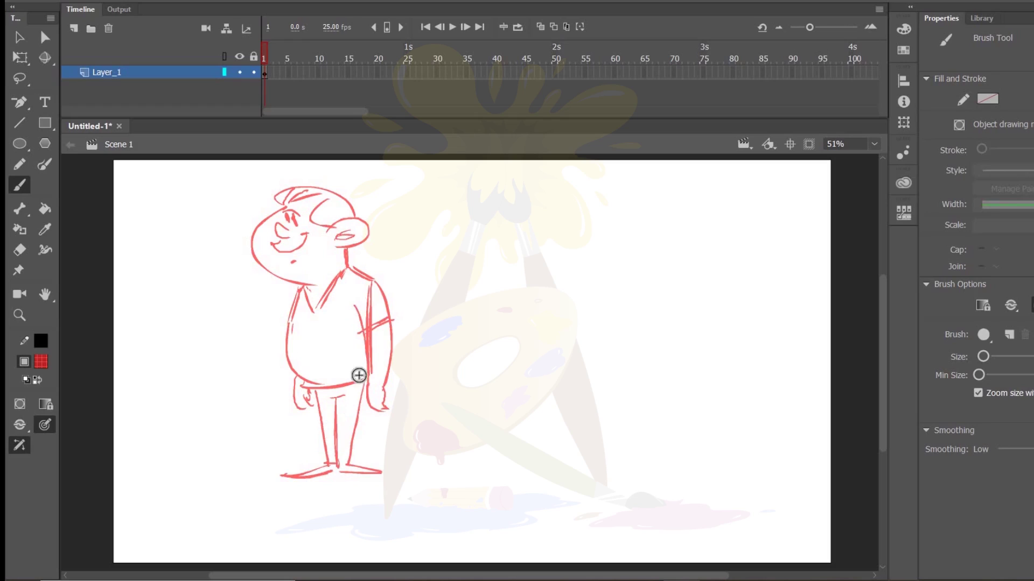
pyautogui.moveTo(323, 404)
pyautogui.mouseDown()
pyautogui.moveTo(321, 428)
pyautogui.moveTo(315, 421)
pyautogui.mouseUp()
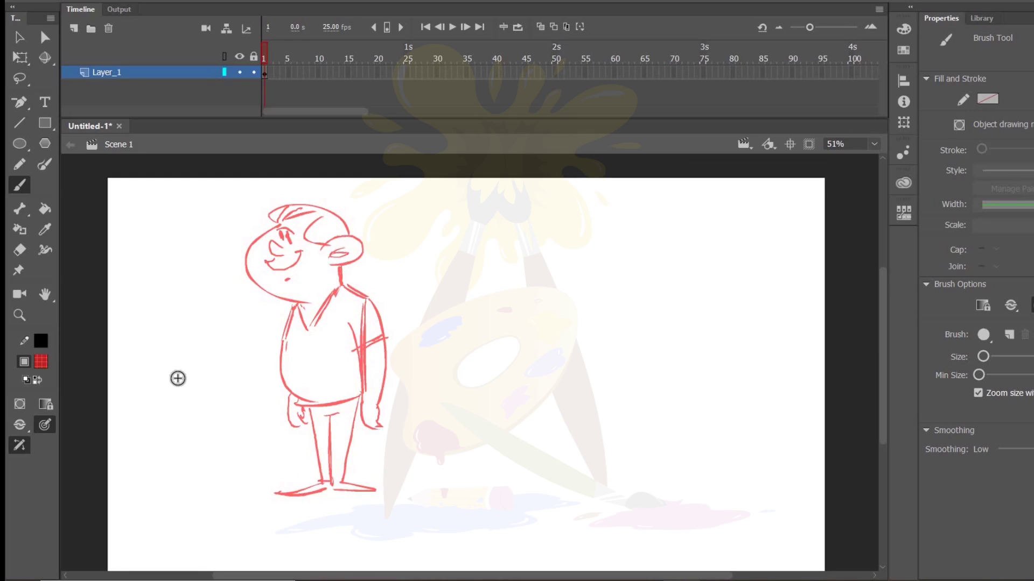
# - Select the entire character sketch and lower its red fill's alpha to 43%
pyautogui.press('v')
pyautogui.moveTo(451, 201); pyautogui.dragTo(217, 536)
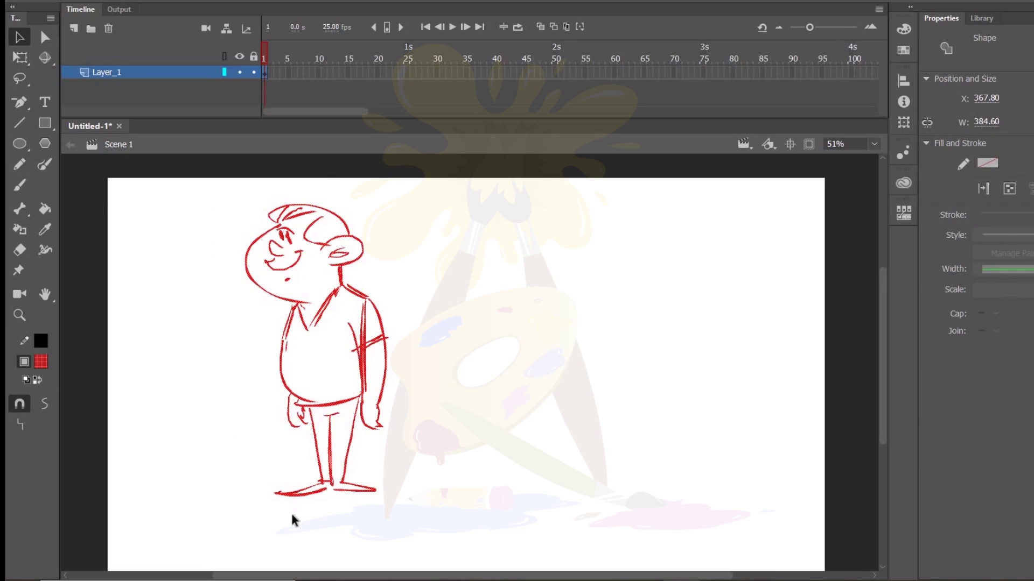
pyautogui.click(434, 298)
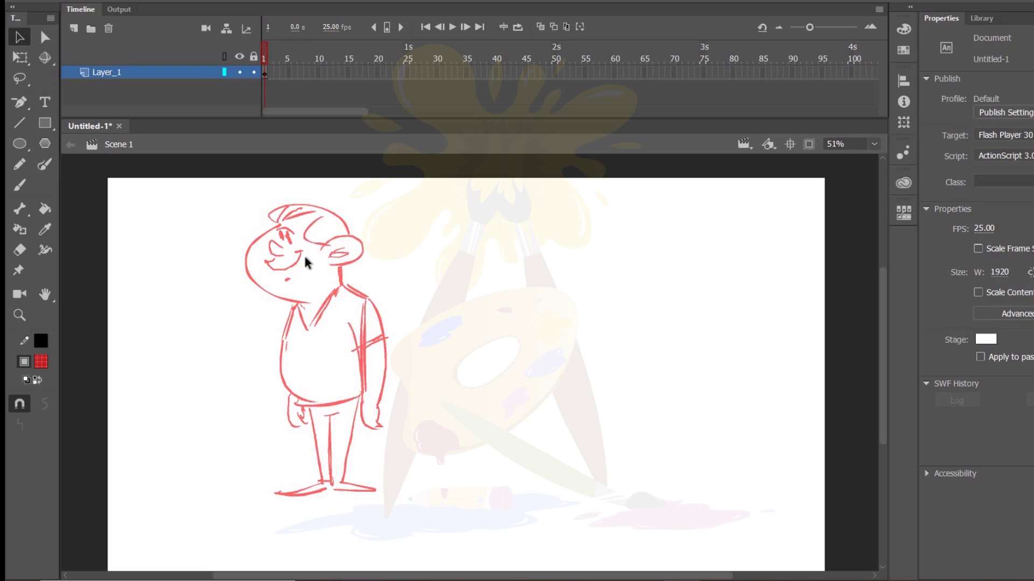
pyautogui.moveTo(464, 192); pyautogui.dragTo(186, 541)
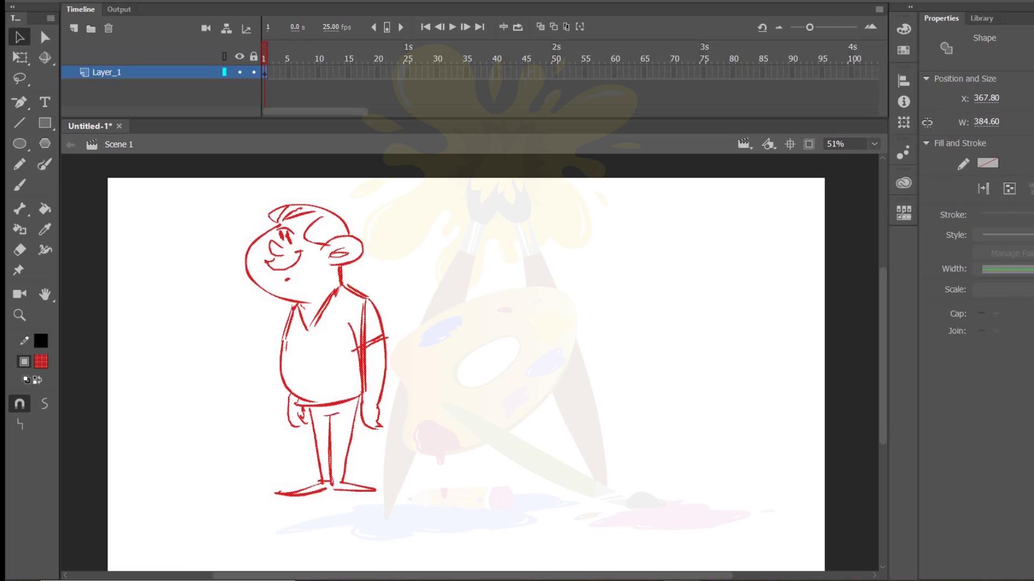
pyautogui.click(987, 163)
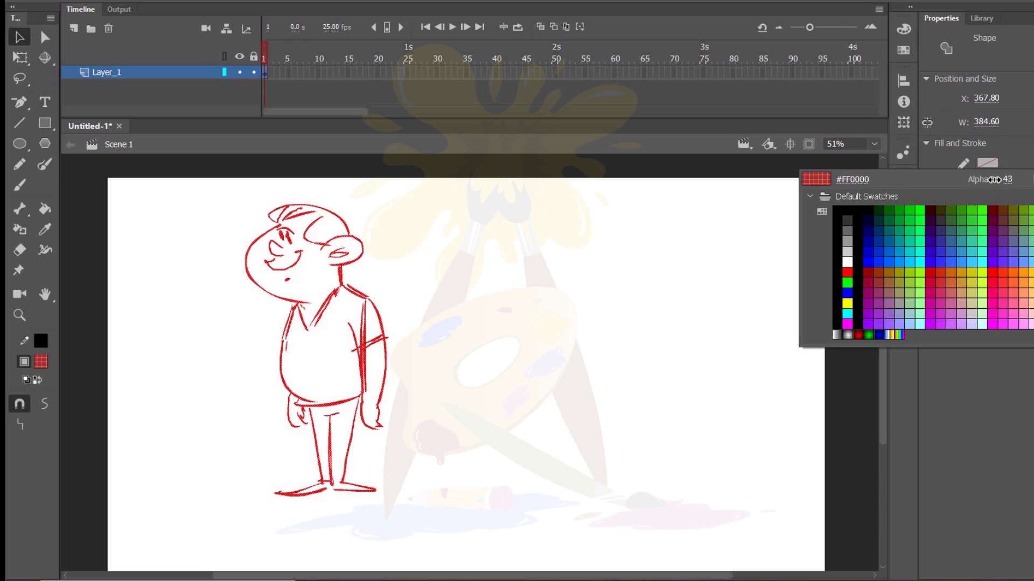
pyautogui.click(831, 246)
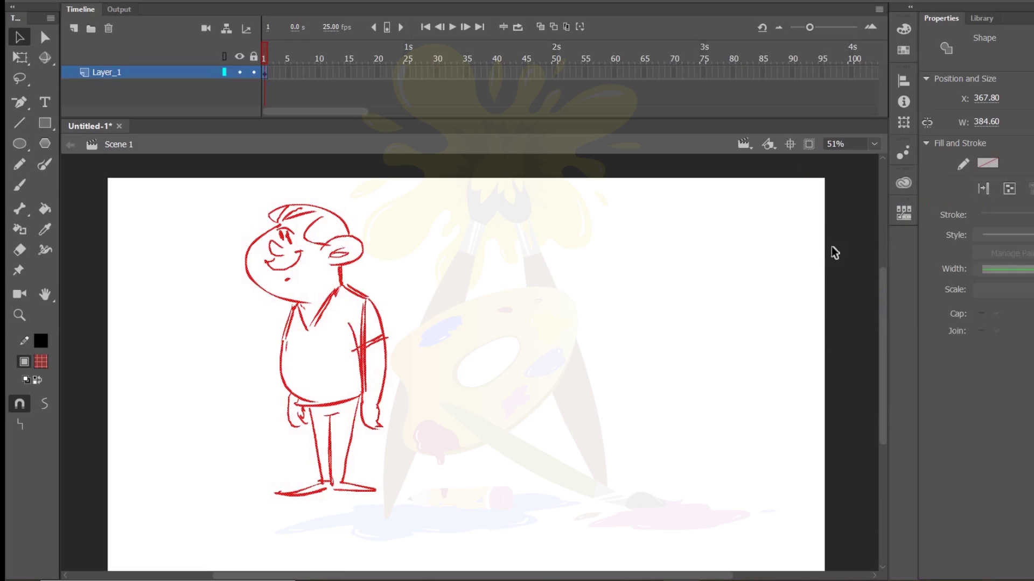
pyautogui.click(706, 294)
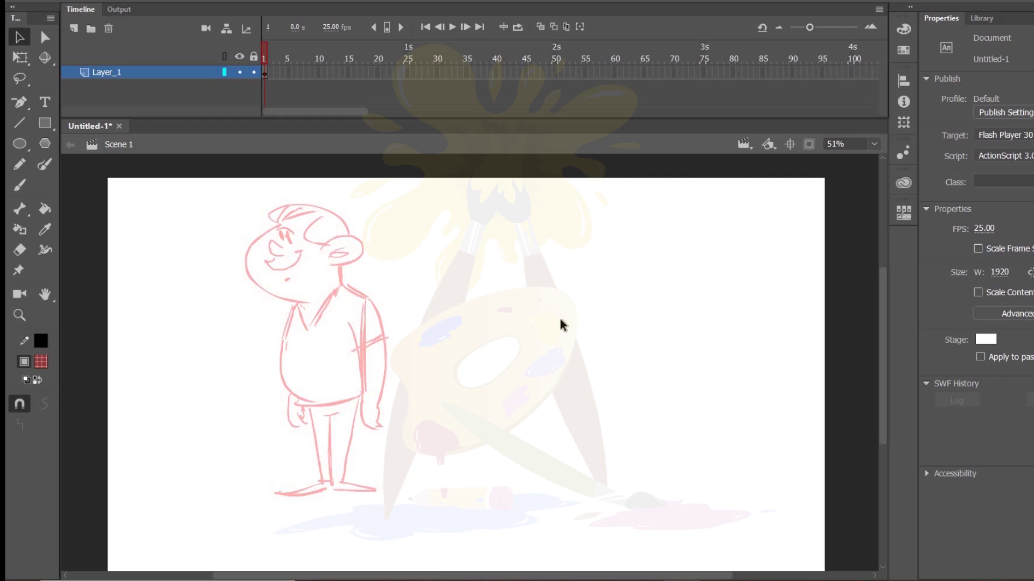
# - Work inside a separate group over the faded sketch and set the Brush tool's fill colour to blue
pyautogui.doubleClick(470, 259)
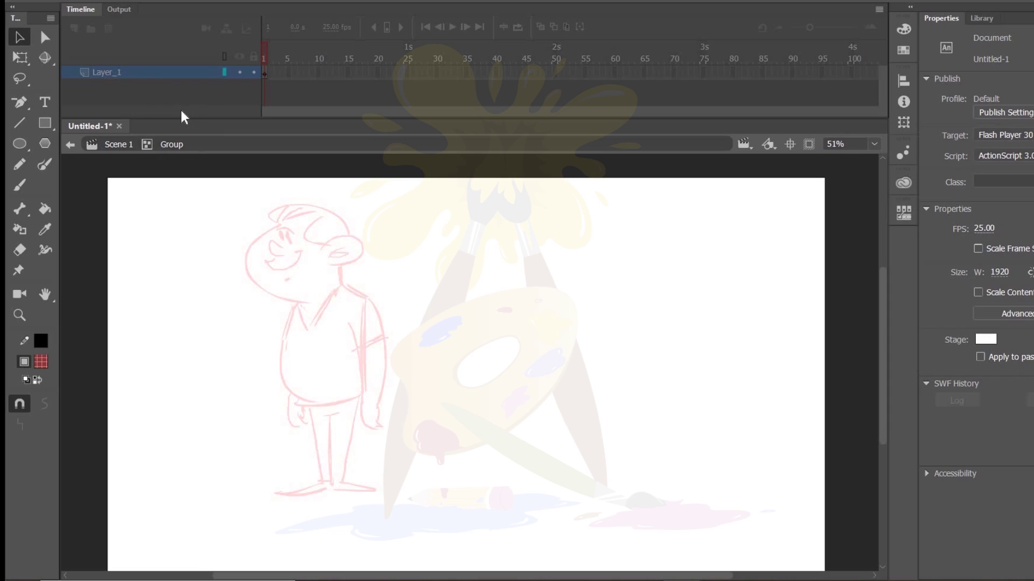
pyautogui.press('b')
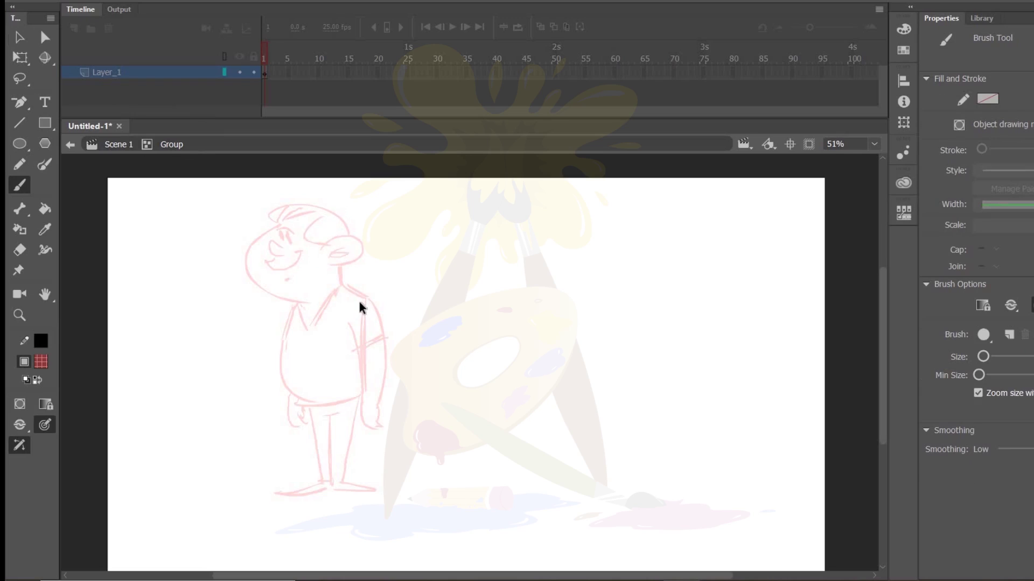
pyautogui.click(302, 253)
pyautogui.click(477, 366)
pyautogui.click(41, 361)
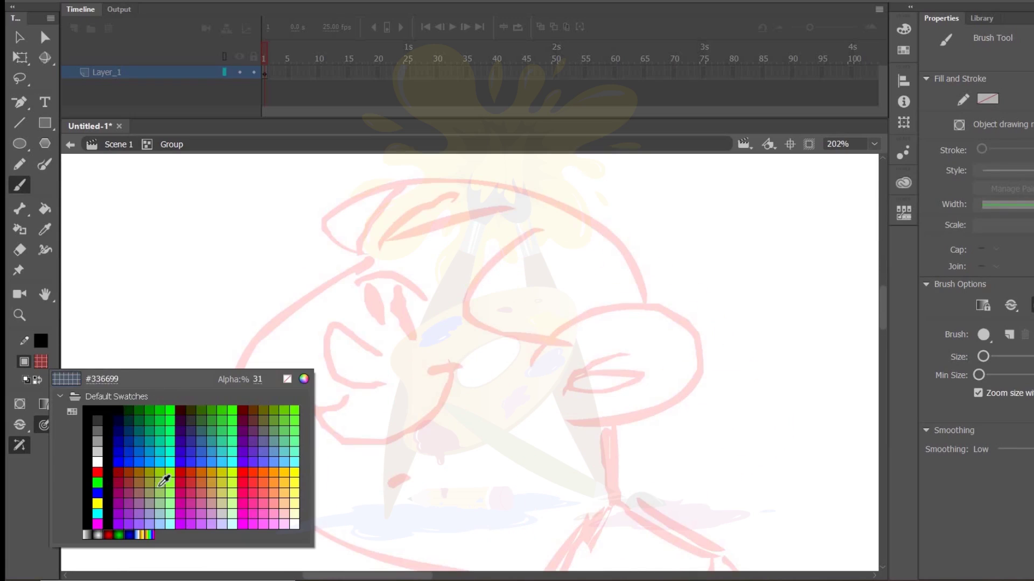
pyautogui.click(98, 492)
pyautogui.click(41, 361)
pyautogui.press('Escape')
# - Ink the man's eyebrow, two oval eyes, rounded nose, smiling mouth and chin crease in blue over the red sketch
pyautogui.moveTo(371, 296)
pyautogui.mouseDown()
pyautogui.moveTo(400, 292)
pyautogui.moveTo(408, 323)
pyautogui.moveTo(368, 268)
pyautogui.moveTo(420, 291)
pyautogui.mouseUp()
pyautogui.moveTo(357, 328); pyautogui.dragTo(390, 357)
pyautogui.hotkey('ctrl', 'z')
pyautogui.moveTo(358, 323)
pyautogui.mouseDown()
pyautogui.moveTo(399, 355)
pyautogui.moveTo(396, 371)
pyautogui.mouseUp()
pyautogui.hotkey('ctrl', 'z')
pyautogui.moveTo(393, 410); pyautogui.dragTo(326, 347)
pyautogui.press('e')
pyautogui.press('b')
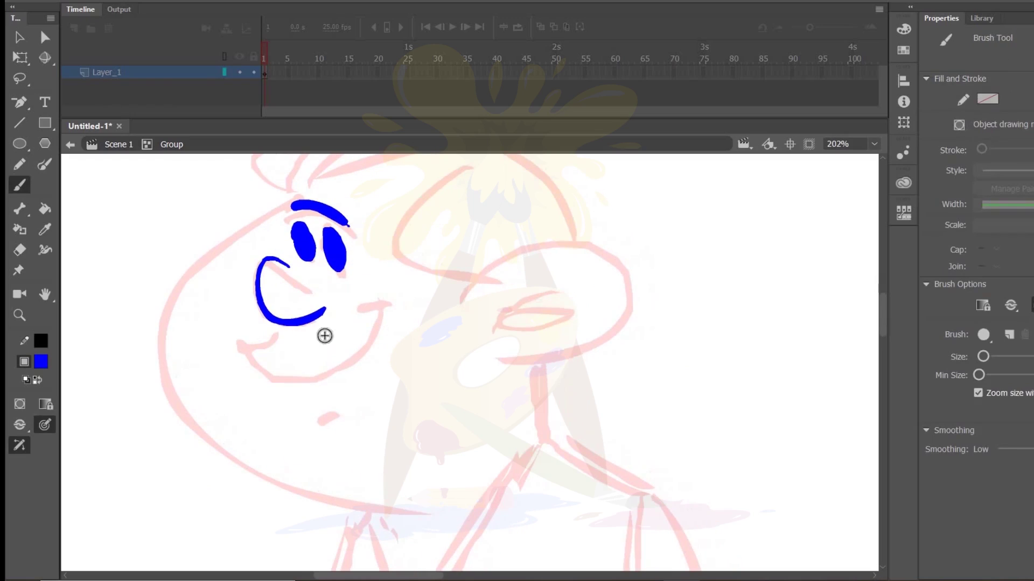
pyautogui.moveTo(271, 323)
pyautogui.mouseDown()
pyautogui.moveTo(362, 331)
pyautogui.moveTo(371, 321)
pyautogui.mouseUp()
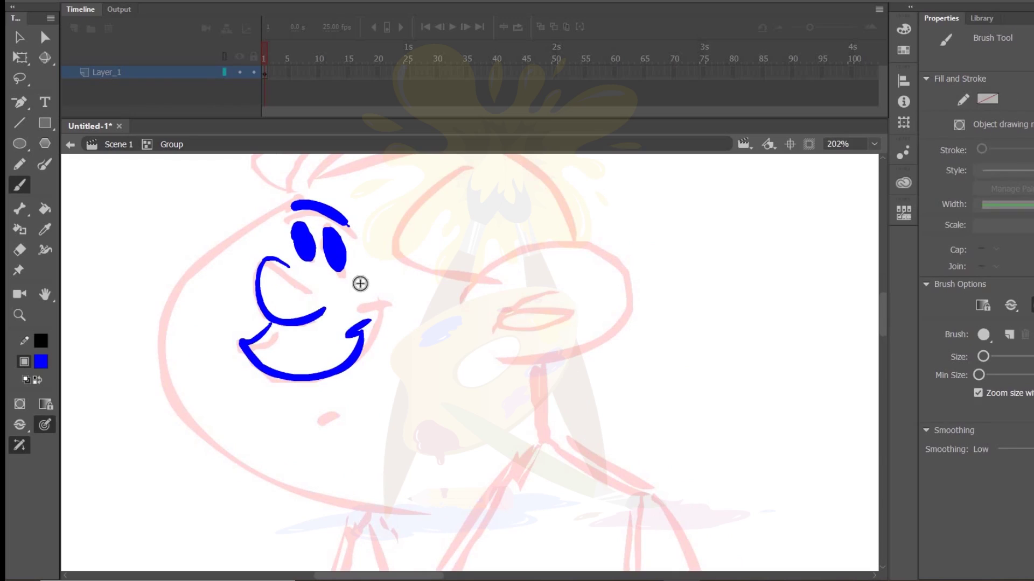
pyautogui.moveTo(298, 414); pyautogui.dragTo(315, 421)
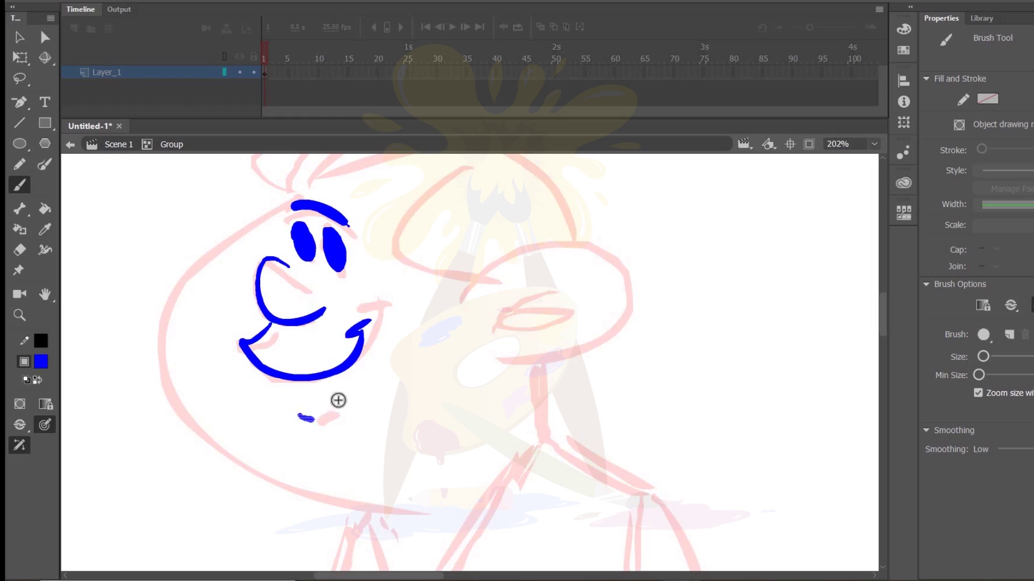
# - Ink the hair outline with its swept fringe, inner strands and curved sideburn down to the ear
pyautogui.scroll(5, 417, 366)
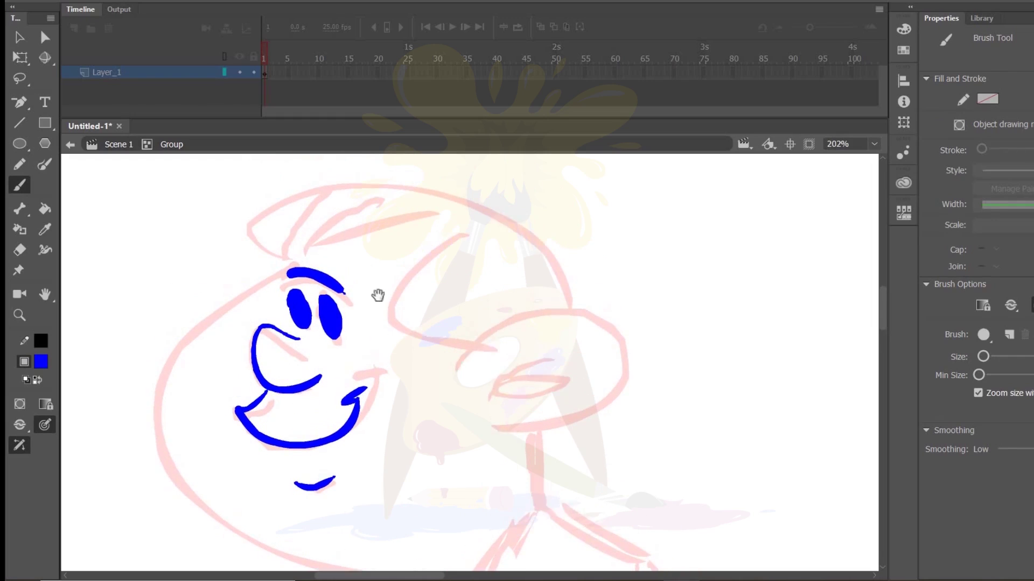
pyautogui.scroll(1, 378, 295)
pyautogui.moveTo(299, 274)
pyautogui.mouseDown()
pyautogui.moveTo(438, 194)
pyautogui.moveTo(455, 195)
pyautogui.mouseUp()
pyautogui.moveTo(416, 204); pyautogui.dragTo(556, 296)
pyautogui.moveTo(452, 259); pyautogui.dragTo(469, 378)
pyautogui.moveTo(300, 272)
pyautogui.mouseDown()
pyautogui.moveTo(358, 227)
pyautogui.moveTo(401, 246)
pyautogui.mouseUp()
pyautogui.moveTo(301, 271); pyautogui.dragTo(457, 250)
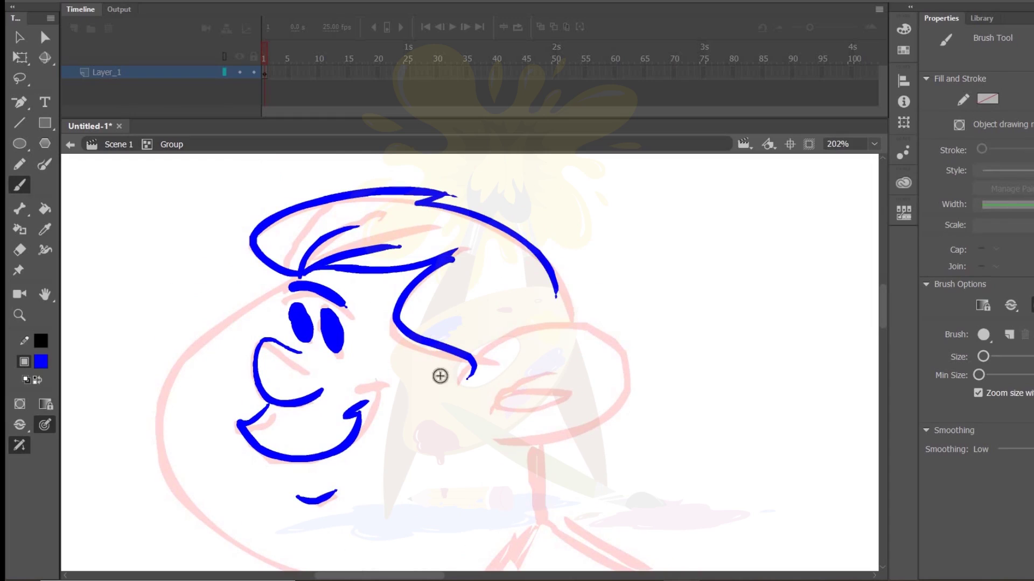
pyautogui.scroll(-4, 385, 382)
pyautogui.press('e')
pyautogui.press('b')
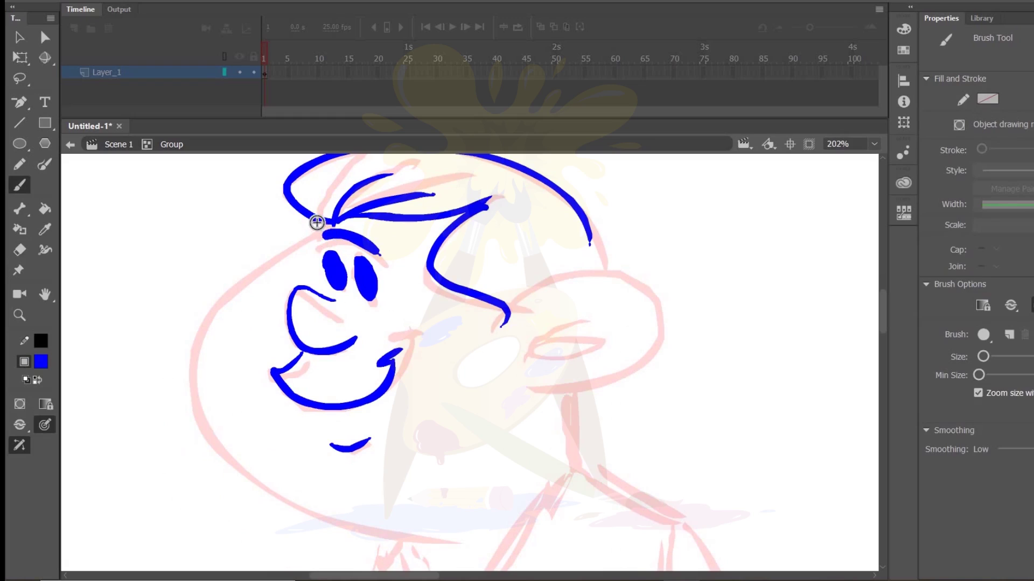
# - Ink the small forehead notch and the big rounded face outline down to the chin
pyautogui.moveTo(313, 226); pyautogui.dragTo(299, 253)
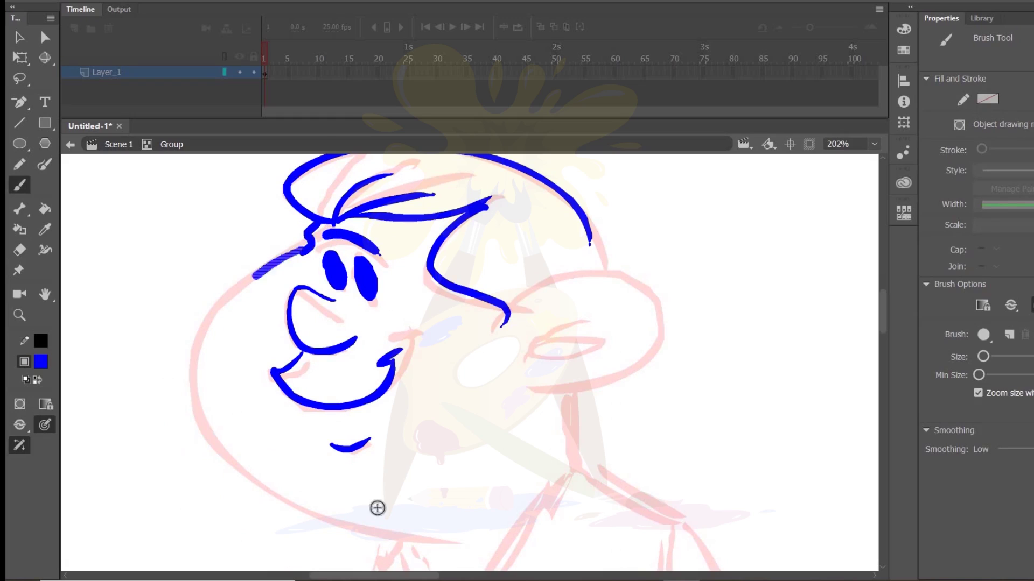
pyautogui.hotkey('ctrl', '-')
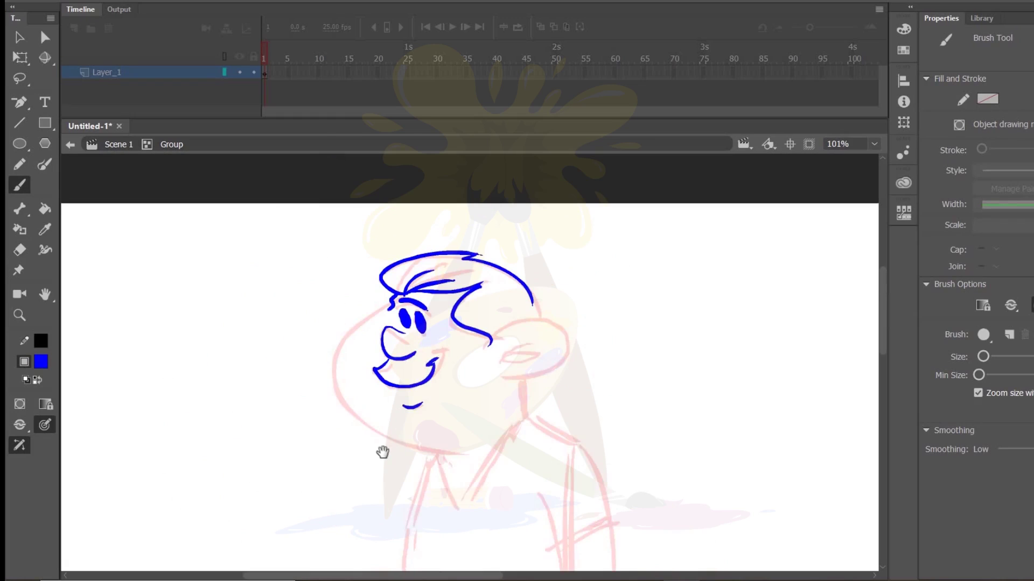
pyautogui.moveTo(328, 412); pyautogui.dragTo(287, 380)
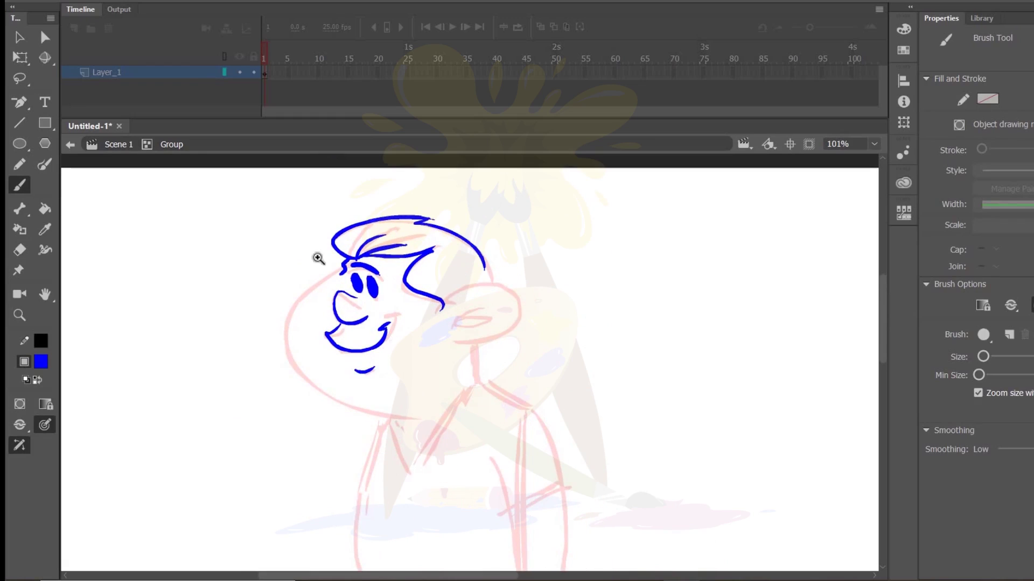
pyautogui.moveTo(232, 217)
pyautogui.mouseDown()
pyautogui.moveTo(377, 399)
pyautogui.moveTo(457, 427)
pyautogui.moveTo(464, 418)
pyautogui.mouseUp()
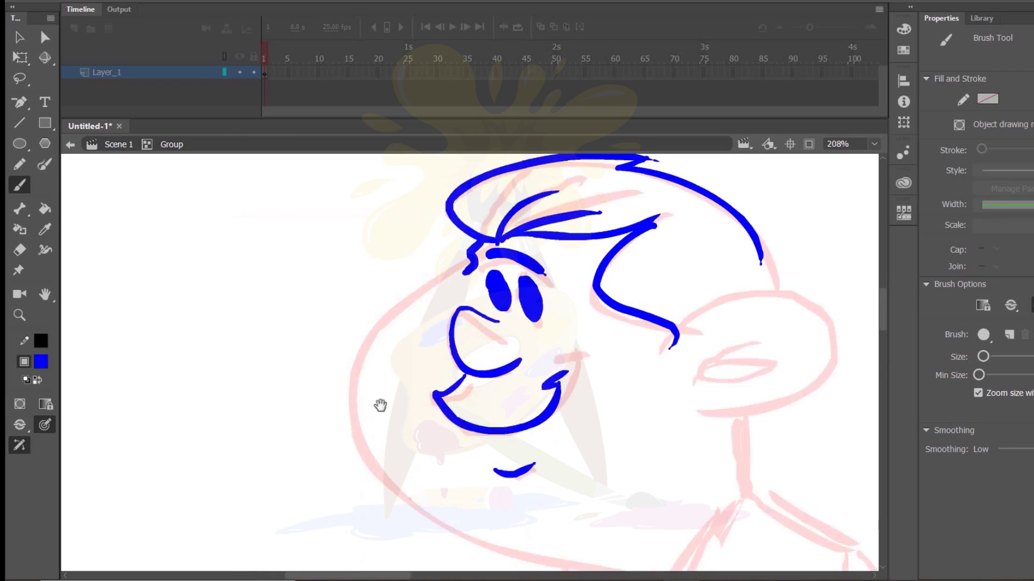
pyautogui.hotkey('ctrl', 'z')
pyautogui.moveTo(401, 211); pyautogui.dragTo(501, 511)
# - Ink the large ear with its inner fold and the pointed hair tip behind it
pyautogui.moveTo(605, 298)
pyautogui.mouseDown()
pyautogui.moveTo(538, 318)
pyautogui.moveTo(541, 390)
pyautogui.mouseUp()
pyautogui.click(539, 318)
pyautogui.hotkey('ctrl', 'z')
pyautogui.moveTo(535, 316); pyautogui.dragTo(541, 389)
pyautogui.hotkey('ctrl', 'z')
pyautogui.moveTo(534, 318); pyautogui.dragTo(541, 390)
pyautogui.moveTo(570, 339); pyautogui.dragTo(645, 303)
pyautogui.moveTo(622, 222)
pyautogui.mouseDown()
pyautogui.moveTo(654, 254)
pyautogui.moveTo(632, 269)
pyautogui.mouseUp()
pyautogui.moveTo(463, 404); pyautogui.dragTo(450, 365)
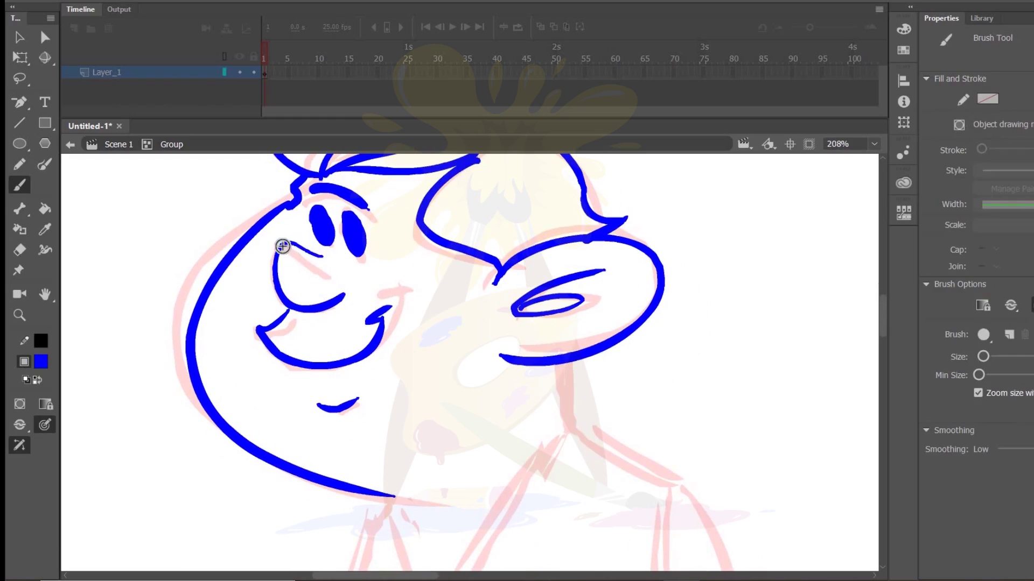
# - Ink the back of the neck below the ear and the first V-shaped line of the shirt collar
pyautogui.scroll(-1, 440, 404)
pyautogui.press('e')
pyautogui.press('b')
pyautogui.moveTo(429, 364); pyautogui.dragTo(384, 289)
pyautogui.moveTo(502, 272); pyautogui.dragTo(514, 338)
pyautogui.moveTo(307, 397)
pyautogui.mouseDown()
pyautogui.moveTo(372, 418)
pyautogui.moveTo(498, 343)
pyautogui.mouseUp()
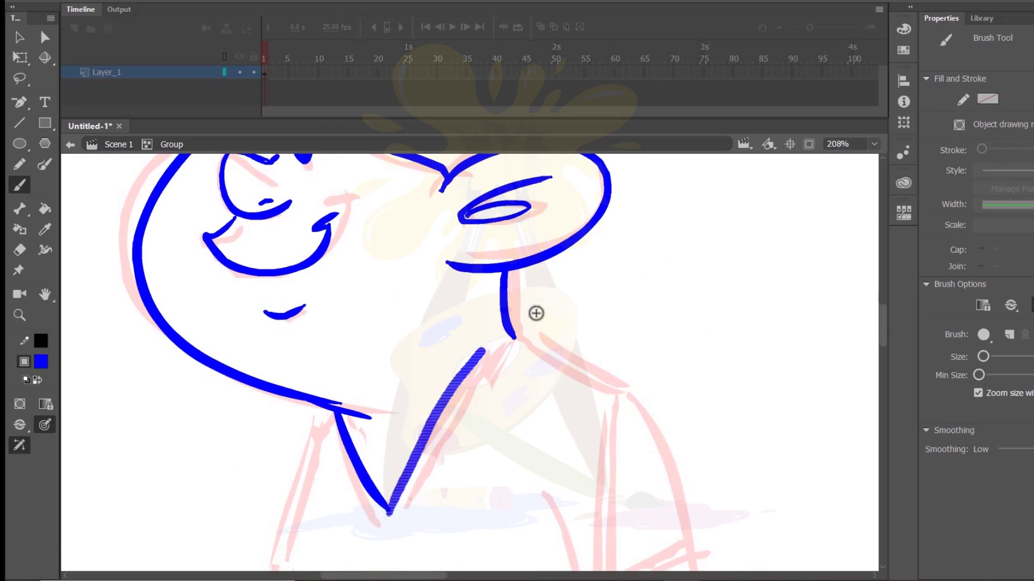
# - Add a second V line below the first to give the shirt collar thickness, and clean up its ends
pyautogui.hotkey('ctrl', '-')
pyautogui.moveTo(470, 477); pyautogui.dragTo(432, 430)
pyautogui.hotkey('ctrl', 'z')
pyautogui.moveTo(450, 303); pyautogui.dragTo(382, 390)
pyautogui.moveTo(352, 340)
pyautogui.mouseDown()
pyautogui.moveTo(461, 283)
pyautogui.moveTo(428, 262)
pyautogui.mouseUp()
pyautogui.press('e')
pyautogui.press('b')
# - Ink the shirt's front and belly outline, the chest crease and the shoulder line
pyautogui.moveTo(327, 310)
pyautogui.mouseDown()
pyautogui.moveTo(318, 397)
pyautogui.moveTo(401, 512)
pyautogui.mouseUp()
pyautogui.hotkey('ctrl', 'z')
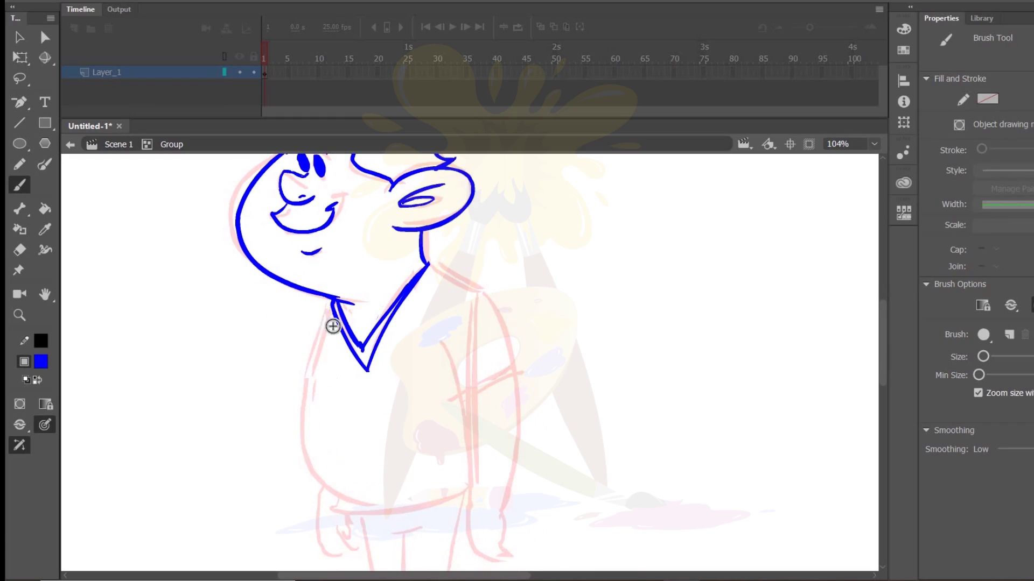
pyautogui.moveTo(330, 303); pyautogui.dragTo(377, 499)
pyautogui.moveTo(332, 389); pyautogui.dragTo(381, 398)
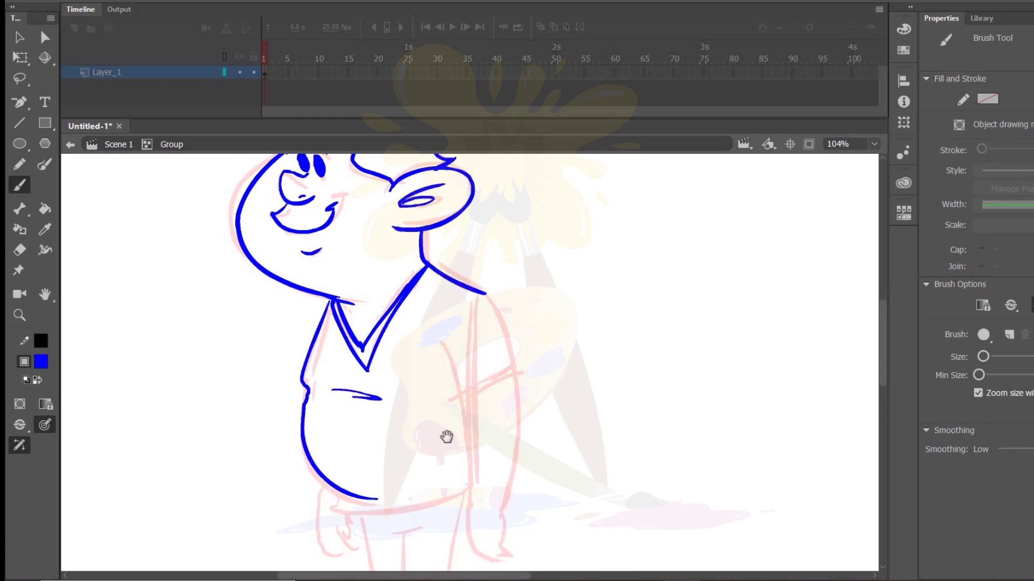
# - Ink the near arm with its short sleeve edge and the closed hand at its end
pyautogui.scroll(-2, 446, 433)
pyautogui.moveTo(458, 274); pyautogui.dragTo(463, 436)
pyautogui.hotkey('ctrl', 'z')
pyautogui.moveTo(471, 216); pyautogui.dragTo(497, 423)
pyautogui.moveTo(429, 269); pyautogui.dragTo(463, 406)
pyautogui.moveTo(446, 322); pyautogui.dragTo(508, 289)
pyautogui.moveTo(463, 402); pyautogui.dragTo(484, 482)
pyautogui.moveTo(500, 419)
pyautogui.mouseDown()
pyautogui.moveTo(498, 475)
pyautogui.moveTo(504, 467)
pyautogui.moveTo(478, 480)
pyautogui.mouseUp()
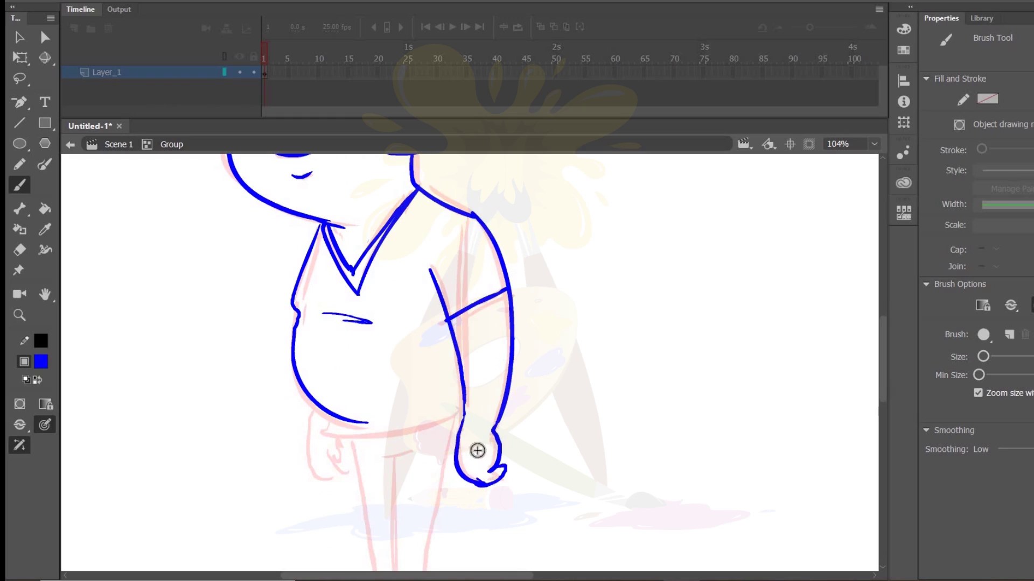
# - Ink the shirt hem and the tapered trouser legs with the crotch fold, centre line and cuffs
pyautogui.moveTo(323, 417); pyautogui.dragTo(462, 413)
pyautogui.scroll(-3, 412, 408)
pyautogui.moveTo(375, 373); pyautogui.dragTo(383, 386)
pyautogui.moveTo(353, 354); pyautogui.dragTo(383, 496)
pyautogui.moveTo(463, 332); pyautogui.dragTo(429, 517)
pyautogui.hotkey('ctrl', 'z')
pyautogui.hotkey('ctrl', 'z')
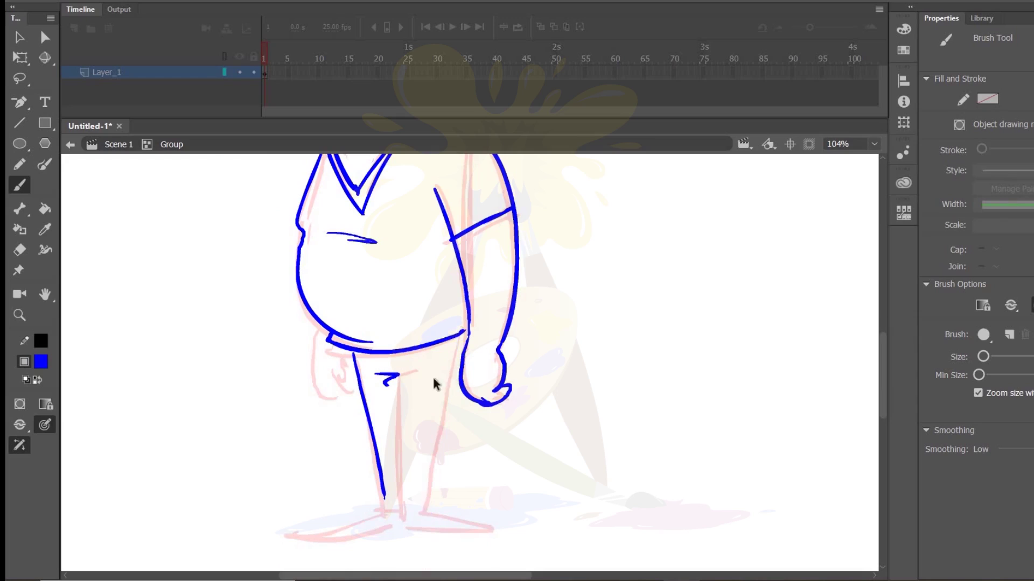
pyautogui.moveTo(349, 352); pyautogui.dragTo(381, 503)
pyautogui.moveTo(462, 333); pyautogui.dragTo(429, 516)
pyautogui.moveTo(383, 375)
pyautogui.mouseDown()
pyautogui.moveTo(412, 371)
pyautogui.moveTo(403, 513)
pyautogui.moveTo(435, 507)
pyautogui.mouseUp()
pyautogui.hotkey('ctrl', 'z')
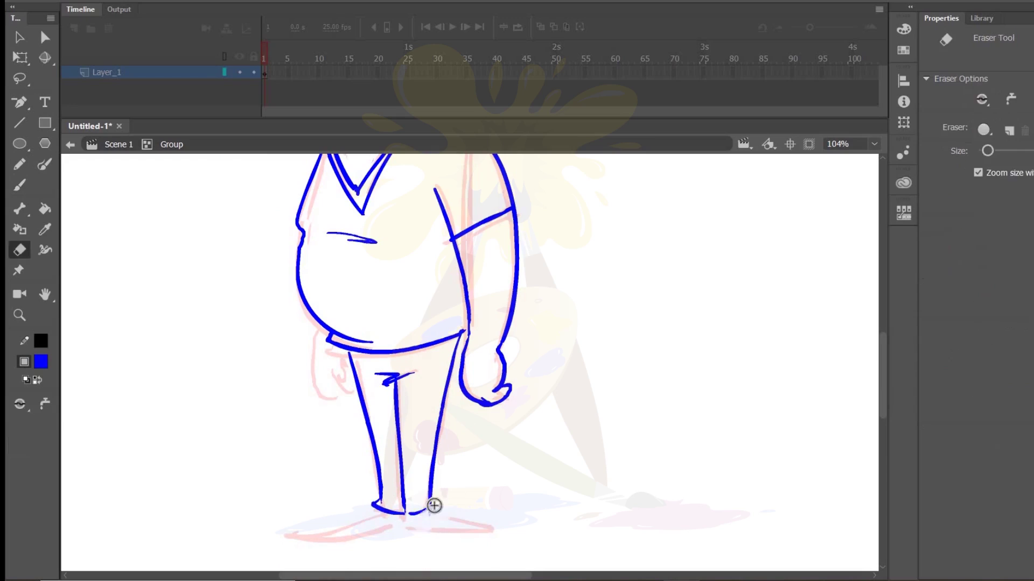
# - Ink the two long pointed shoes and tidy the lines where they meet the trouser cuffs
pyautogui.scroll(-3, 360, 538)
pyautogui.moveTo(326, 467)
pyautogui.mouseDown()
pyautogui.moveTo(403, 466)
pyautogui.moveTo(419, 451)
pyautogui.moveTo(430, 466)
pyautogui.moveTo(465, 472)
pyautogui.moveTo(480, 463)
pyautogui.moveTo(450, 446)
pyautogui.moveTo(547, 454)
pyautogui.moveTo(462, 453)
pyautogui.moveTo(464, 461)
pyautogui.moveTo(525, 461)
pyautogui.mouseUp()
pyautogui.press('e')
pyautogui.press('b')
pyautogui.moveTo(392, 456); pyautogui.dragTo(418, 447)
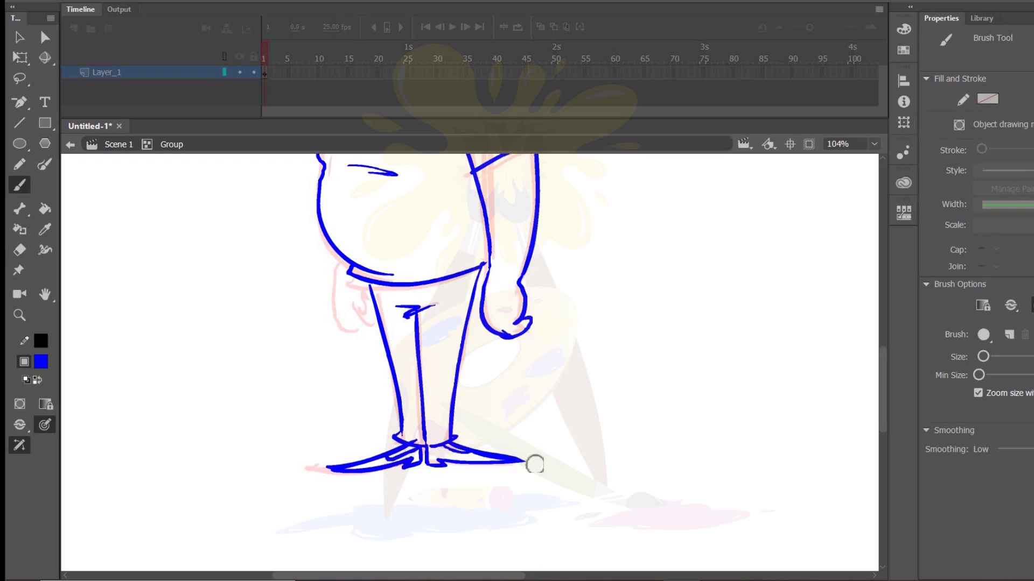
# - Ink the far hand with its fingers beside the belly and add hair strands above the ear
pyautogui.scroll(3, 535, 466)
pyautogui.moveTo(332, 362)
pyautogui.mouseDown()
pyautogui.moveTo(337, 409)
pyautogui.moveTo(353, 393)
pyautogui.moveTo(364, 401)
pyautogui.mouseUp()
pyautogui.scroll(3, 286, 429)
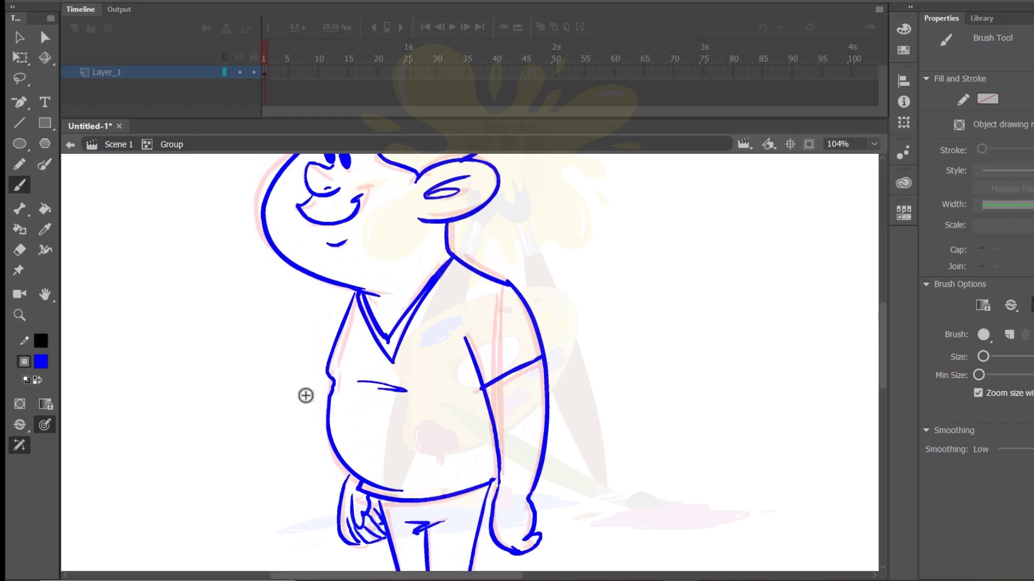
pyautogui.hotkey('ctrl', '-')
pyautogui.moveTo(558, 413); pyautogui.dragTo(542, 406)
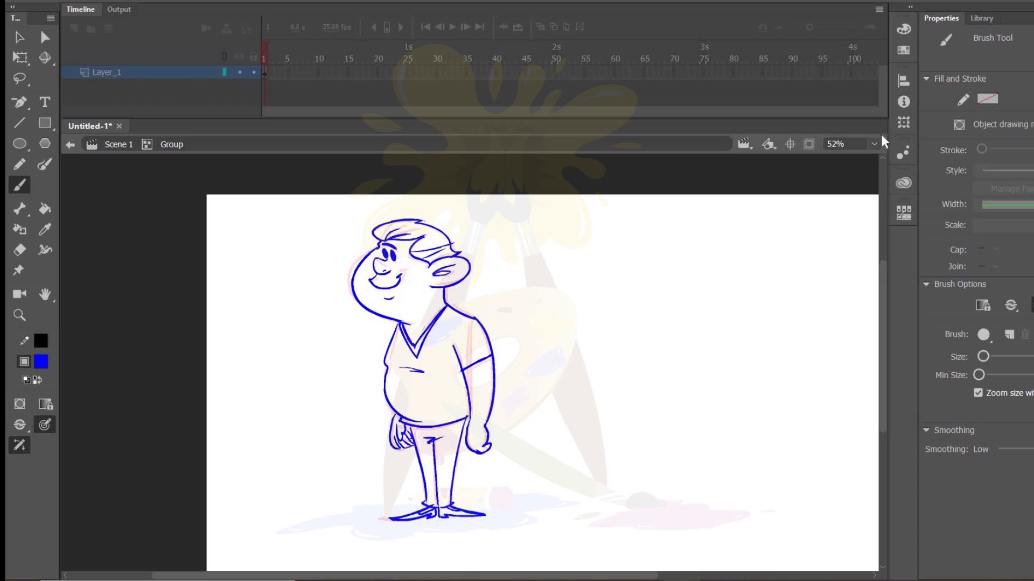
# - Erase the angular corner of the near shoulder and redraw it as a smooth curve into the sleeve
pyautogui.click(469, 320)
pyautogui.scroll(-2, 480, 289)
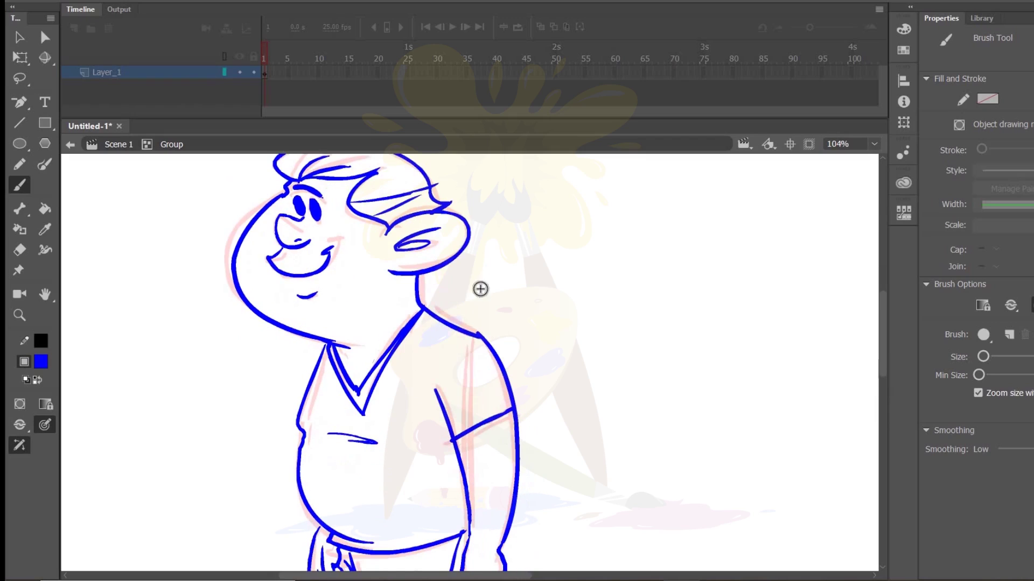
pyautogui.press('e')
pyautogui.press('b')
pyautogui.moveTo(468, 339)
pyautogui.mouseDown()
pyautogui.moveTo(420, 304)
pyautogui.moveTo(473, 323)
pyautogui.moveTo(503, 366)
pyautogui.mouseUp()
pyautogui.press('e')
pyautogui.press('b')
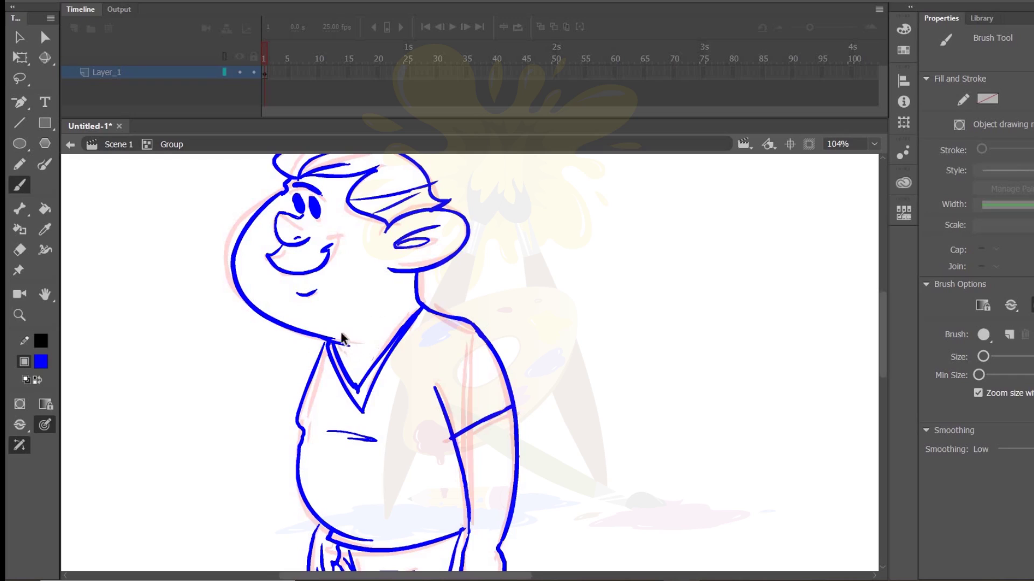
# - Clean up and thicken the junction where the shirt front and collar meet under the chin
pyautogui.moveTo(335, 330); pyautogui.dragTo(322, 361)
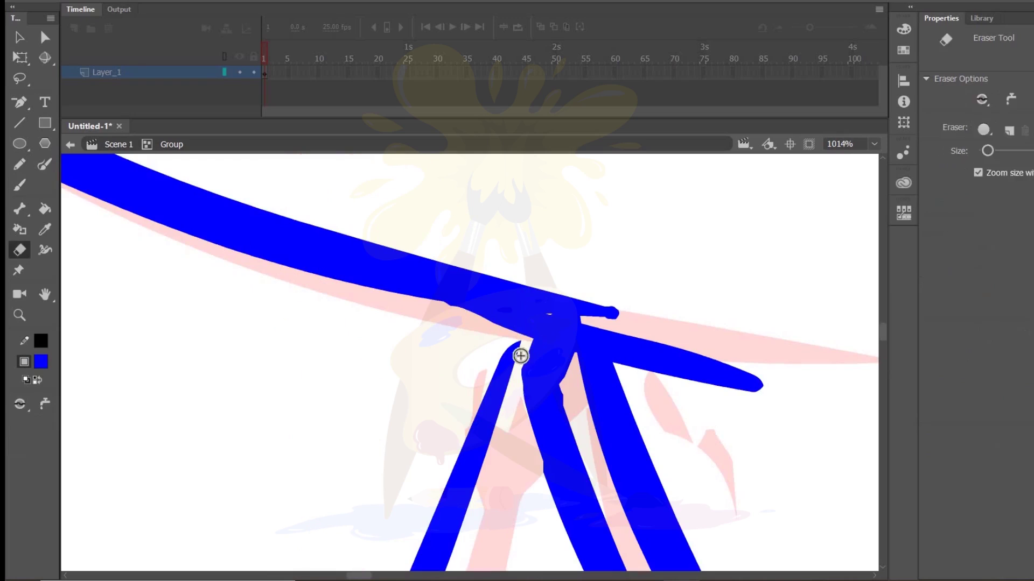
pyautogui.moveTo(525, 333); pyautogui.dragTo(480, 406)
pyautogui.click(487, 403)
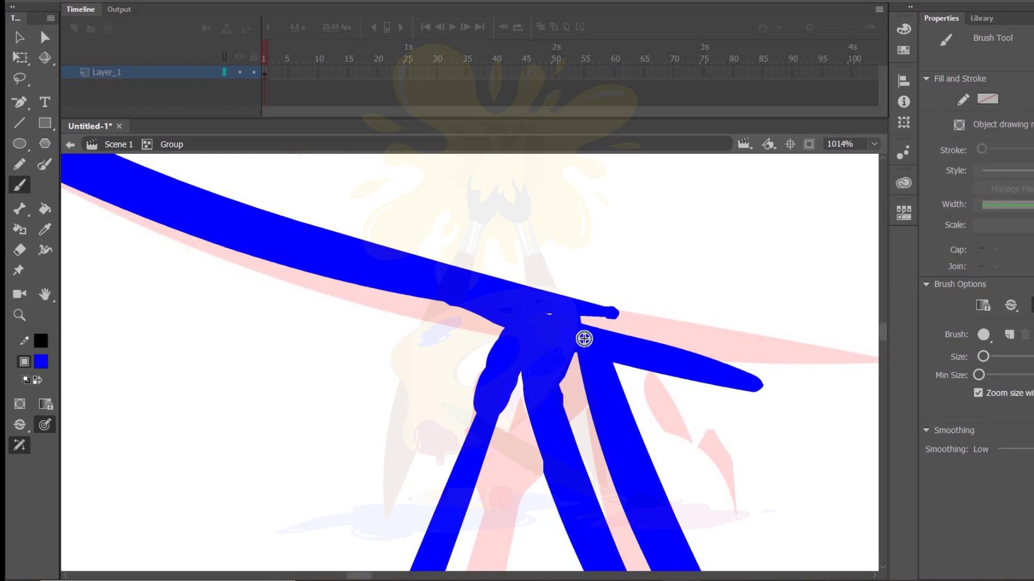
pyautogui.press('e')
pyautogui.hotkey('ctrl', '-')
pyautogui.hotkey('ctrl', '-')
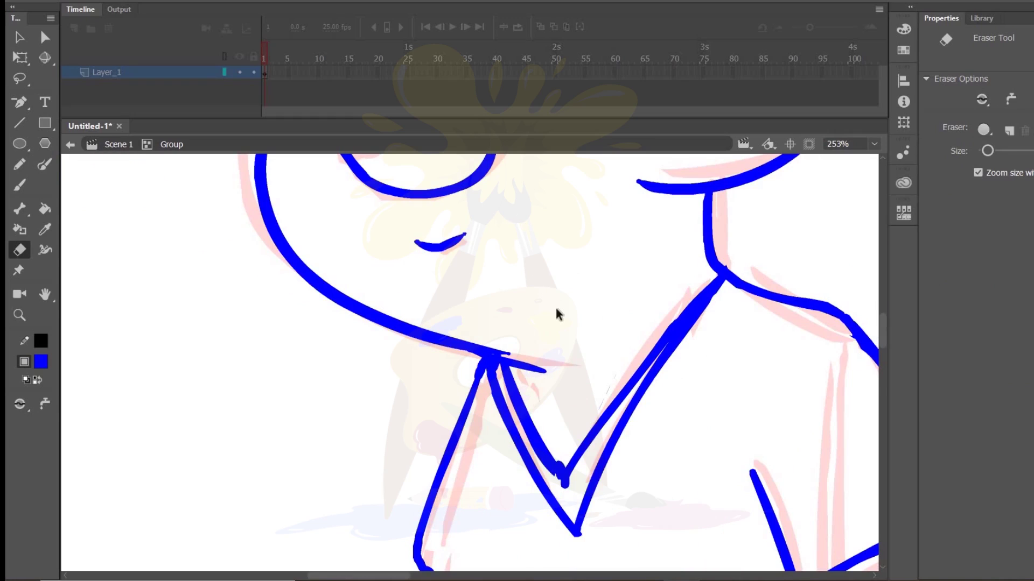
pyautogui.hotkey('ctrl', '-')
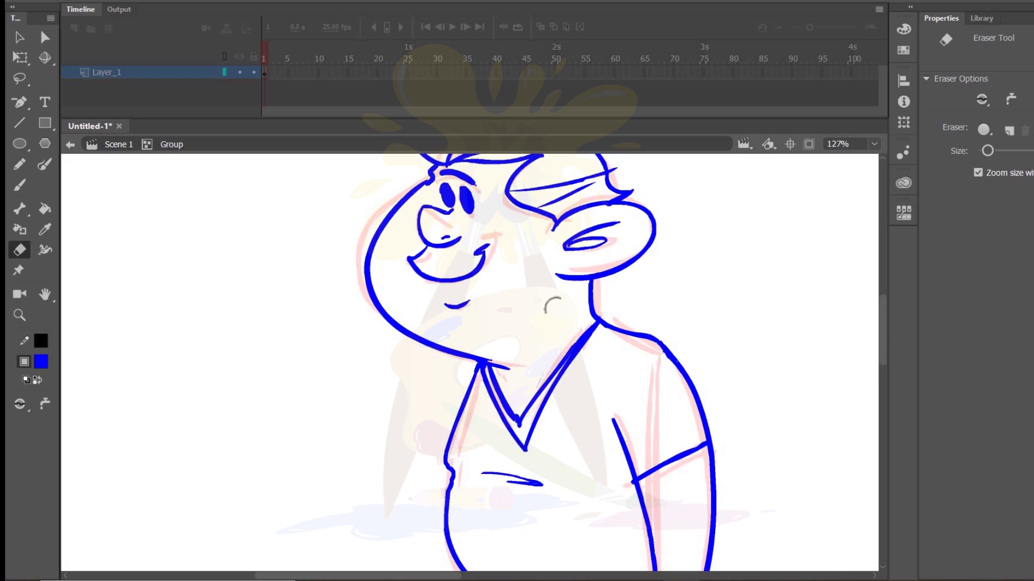
pyautogui.hotkey('ctrl', '-')
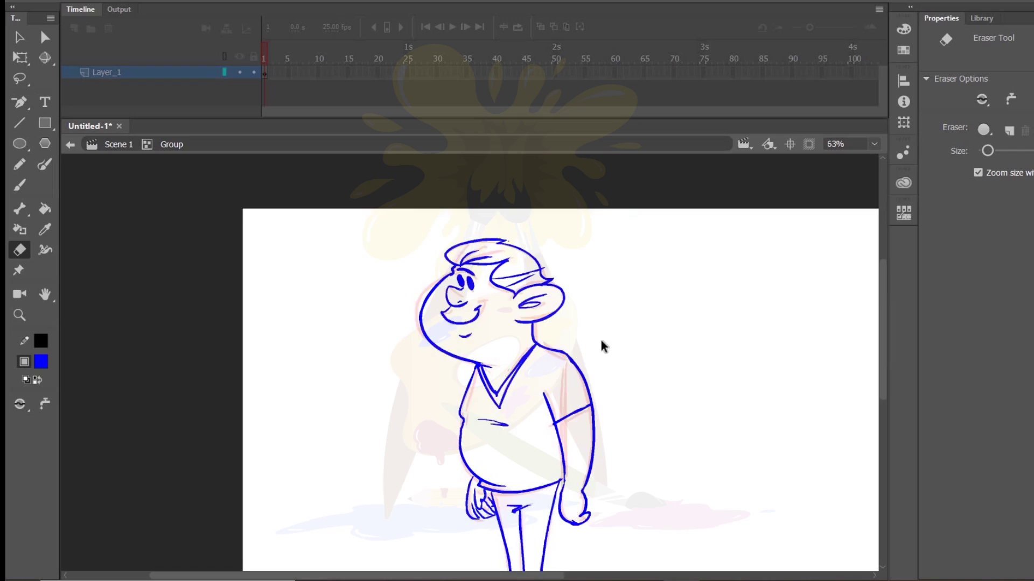
pyautogui.hotkey('ctrl', '-')
pyautogui.moveTo(463, 277); pyautogui.dragTo(296, 529)
# - Return to the main scene and move the blue character group beside the red sketch
pyautogui.press('v')
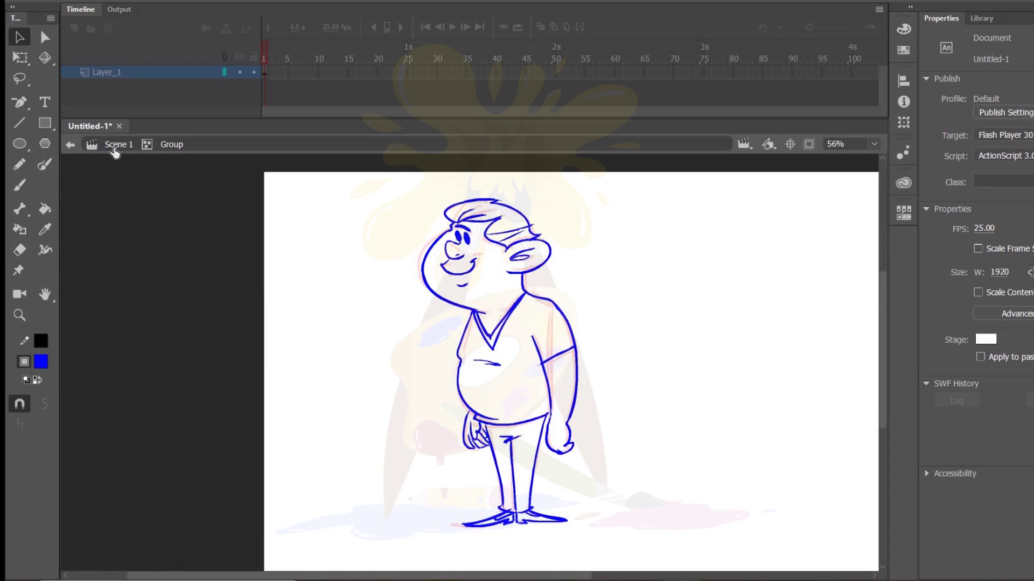
pyautogui.doubleClick(369, 322)
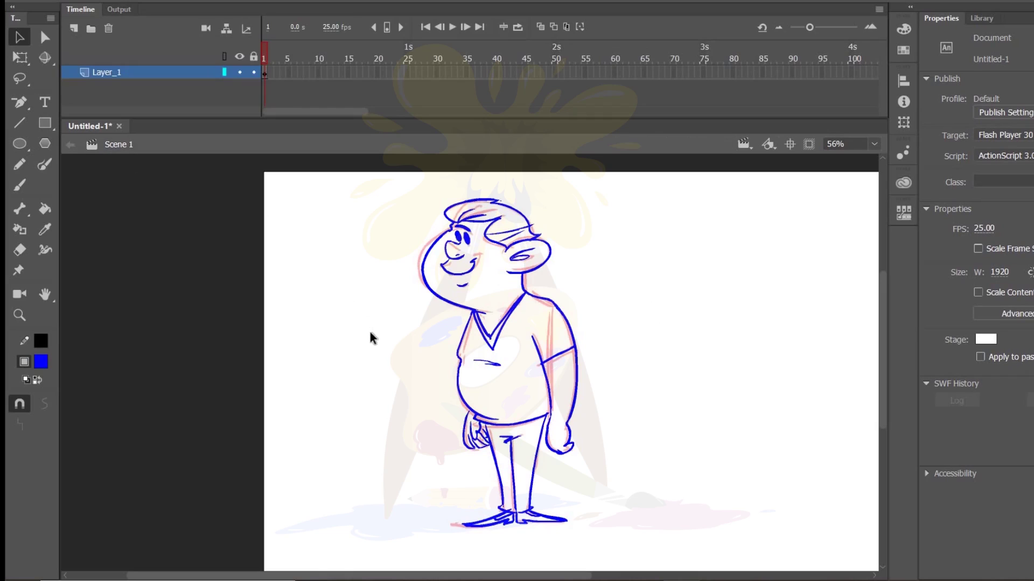
pyautogui.moveTo(450, 301)
pyautogui.mouseDown()
pyautogui.moveTo(474, 285)
pyautogui.moveTo(598, 280)
pyautogui.moveTo(656, 297)
pyautogui.mouseUp()
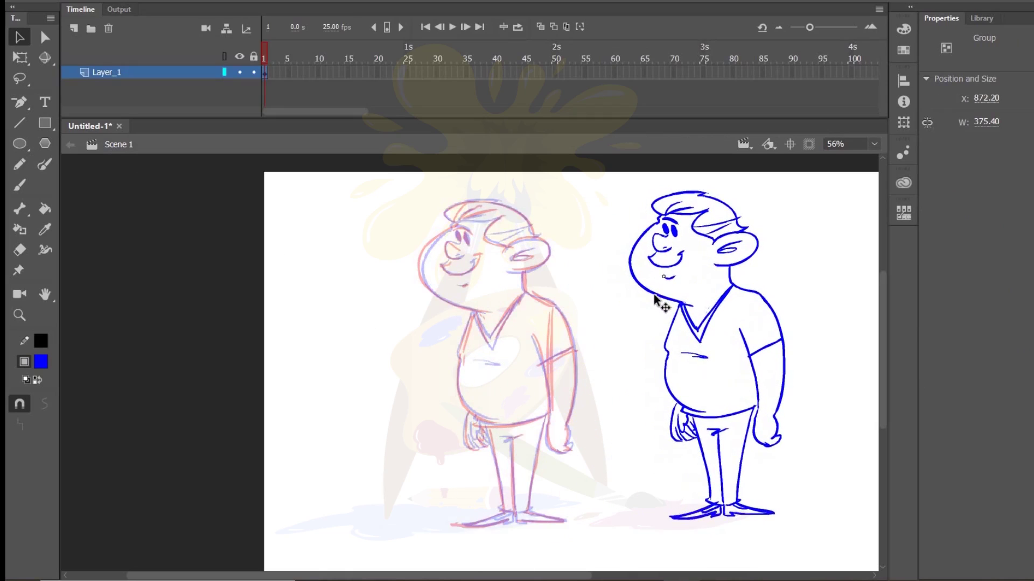
pyautogui.click(570, 272)
# - Select separate pieces of the red sketch and the whole blue group to compare loose shapes with grouped artwork
pyautogui.click(535, 235)
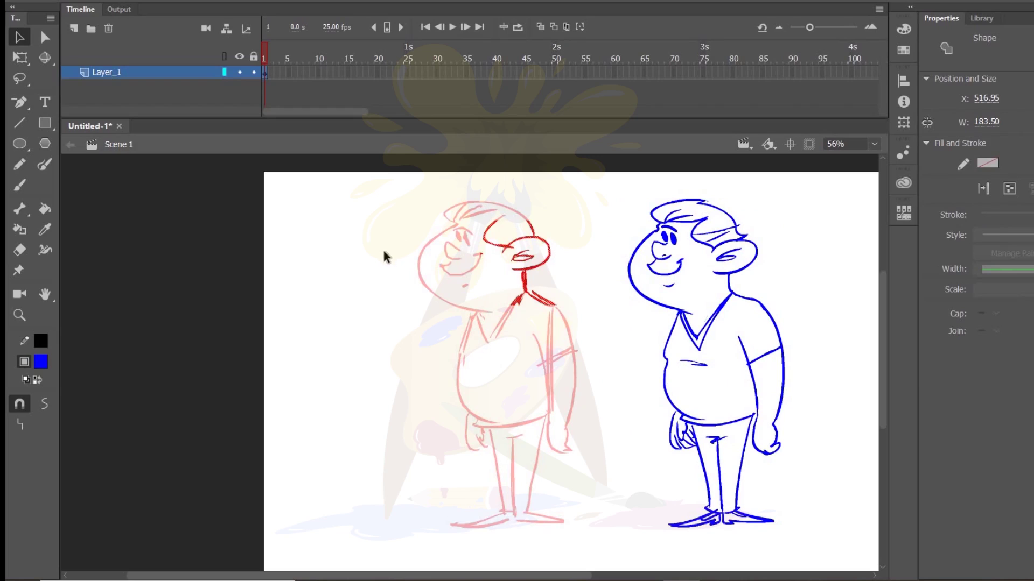
pyautogui.click(419, 255)
pyautogui.keyDown('shift'); pyautogui.click(419, 264); pyautogui.keyUp('shift')
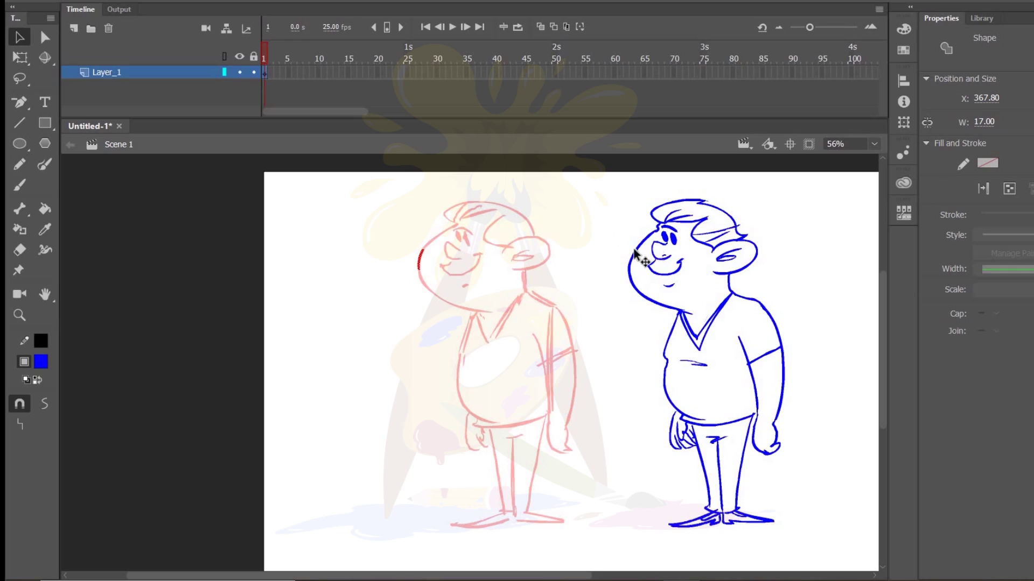
pyautogui.moveTo(612, 231); pyautogui.dragTo(649, 262)
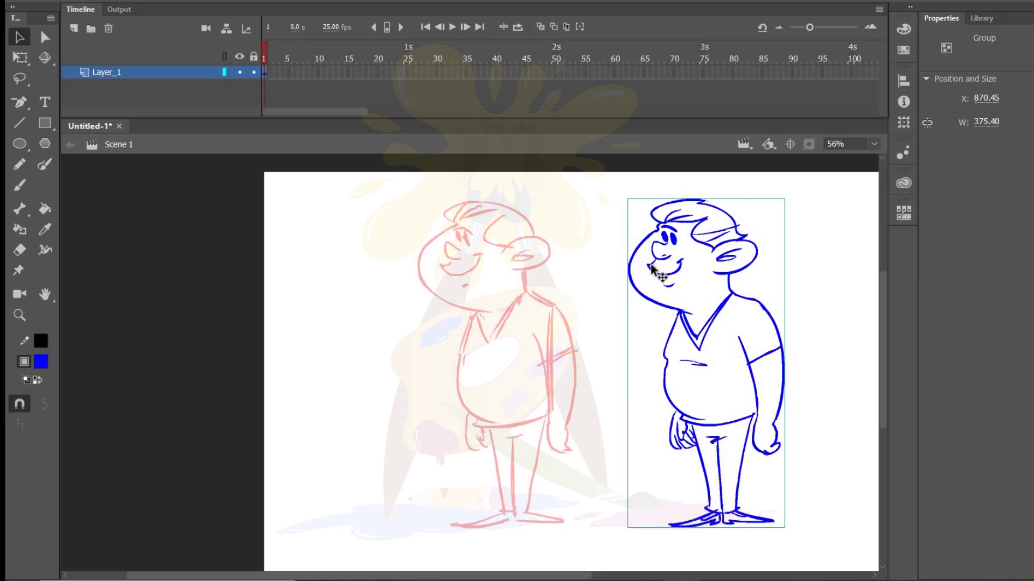
# - Open the blue group to select its individual shapes, and return to the main scene showing both characters
pyautogui.doubleClick(676, 240)
pyautogui.click(721, 253)
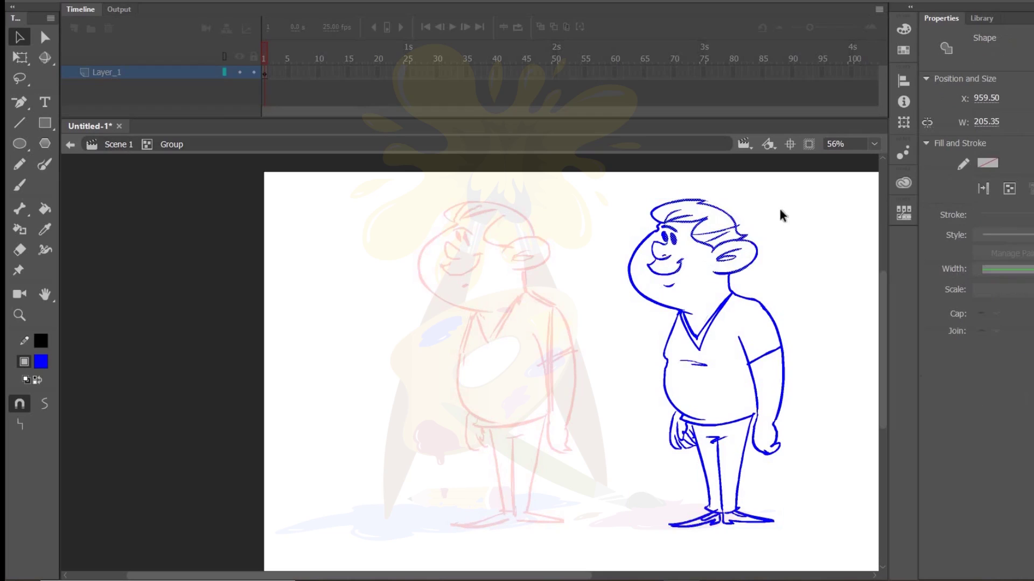
pyautogui.click(741, 342)
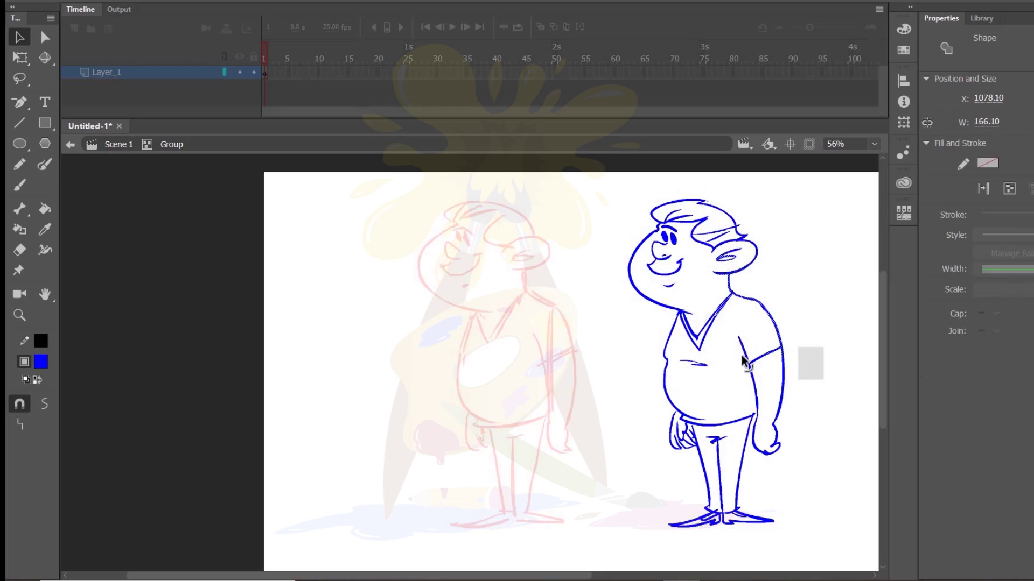
pyautogui.doubleClick(599, 318)
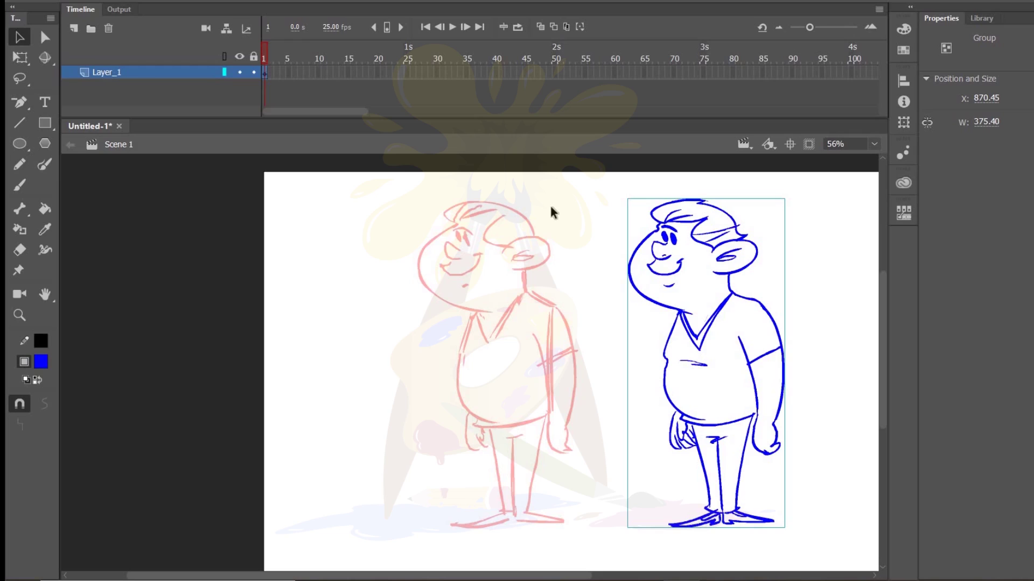
pyautogui.moveTo(350, 441); pyautogui.dragTo(209, 428)
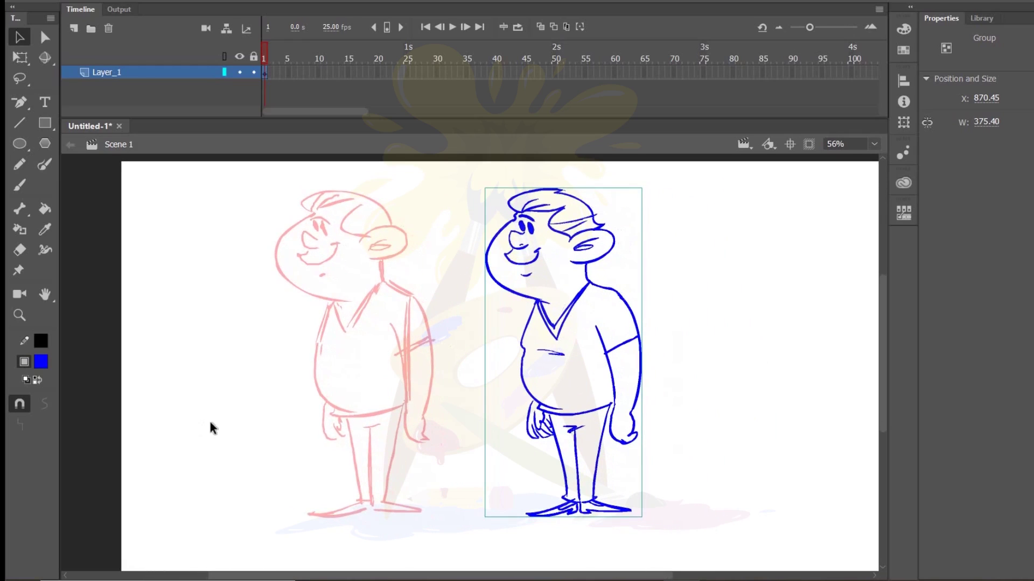